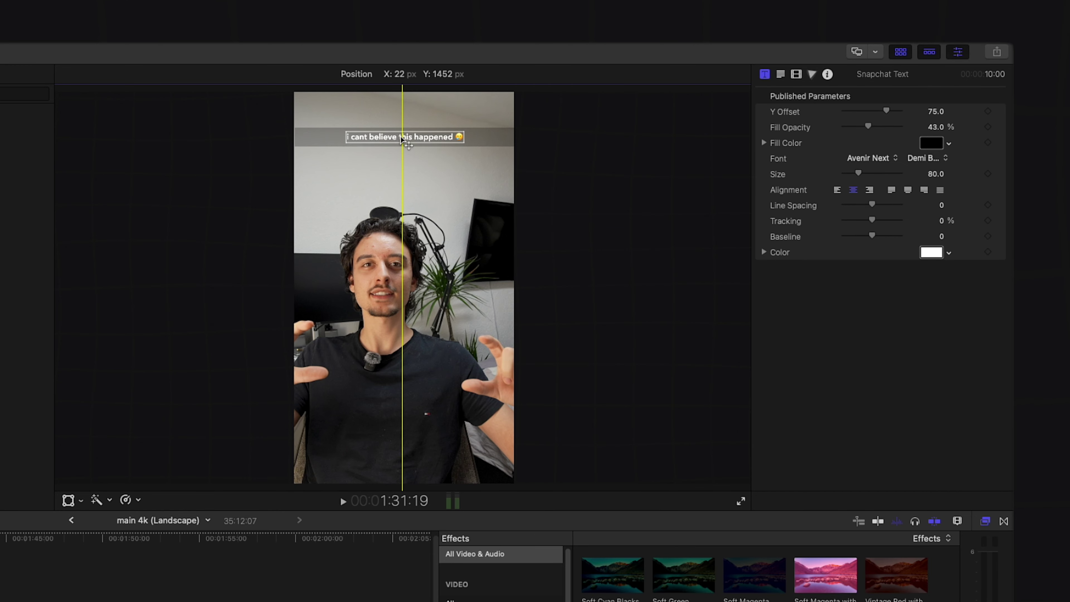
Raise the Snapchat Text title's fill opacity to about 48.6% in its published parameters.
{"action": "double_click", "coordinate": [419, 150]}
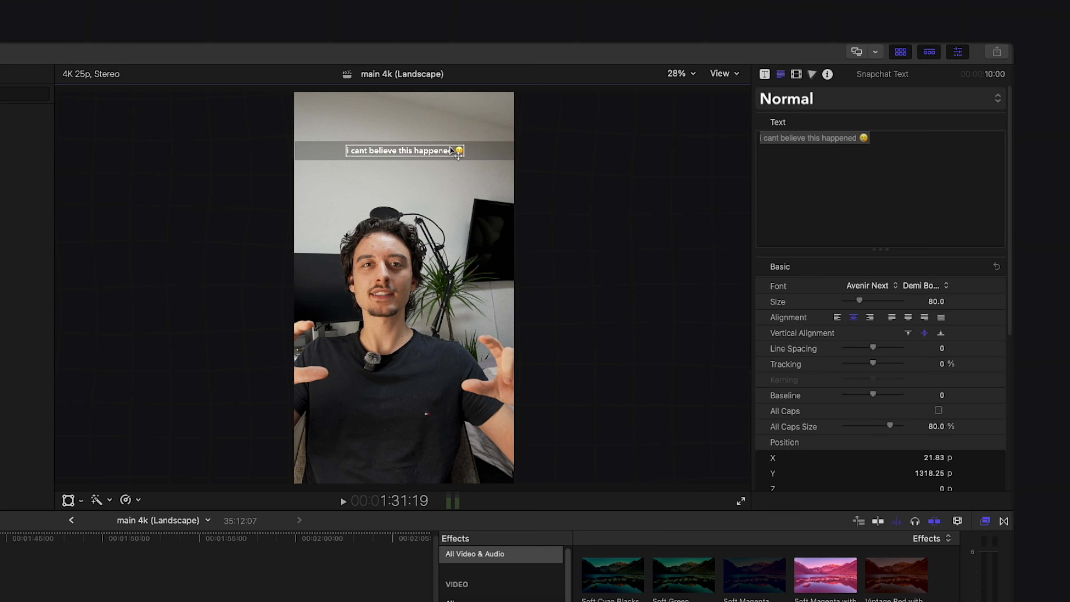
{"action": "left_click", "coordinate": [765, 75]}
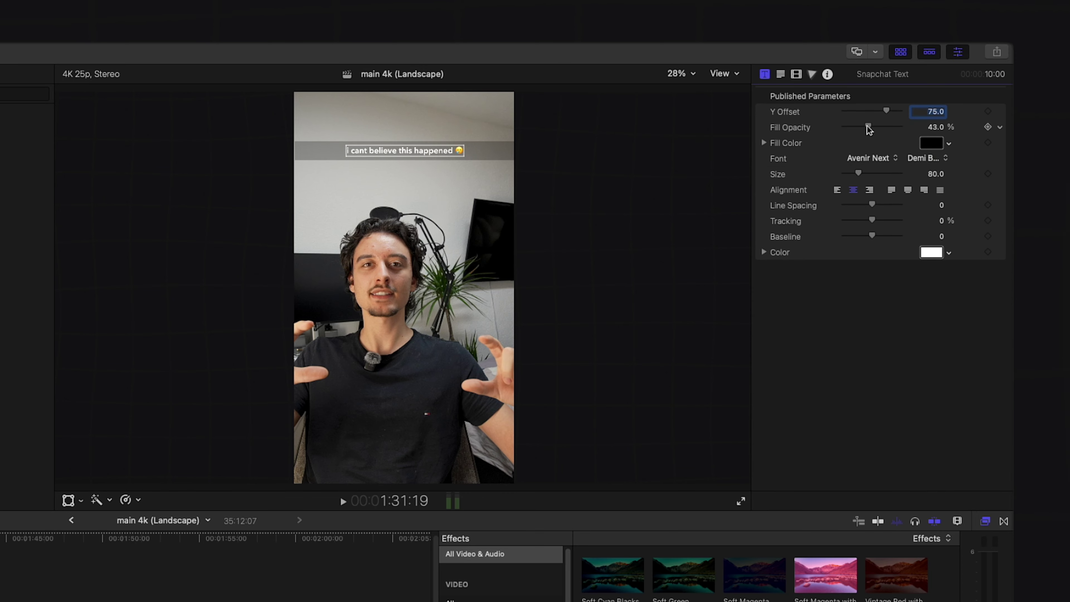
{"action": "mouse_move", "coordinate": [868, 131]}
{"action": "left_mouse_down"}
{"action": "mouse_move", "coordinate": [901, 131]}
{"action": "mouse_move", "coordinate": [862, 132]}
{"action": "mouse_move", "coordinate": [897, 132]}
{"action": "mouse_move", "coordinate": [871, 136]}
{"action": "left_mouse_up"}
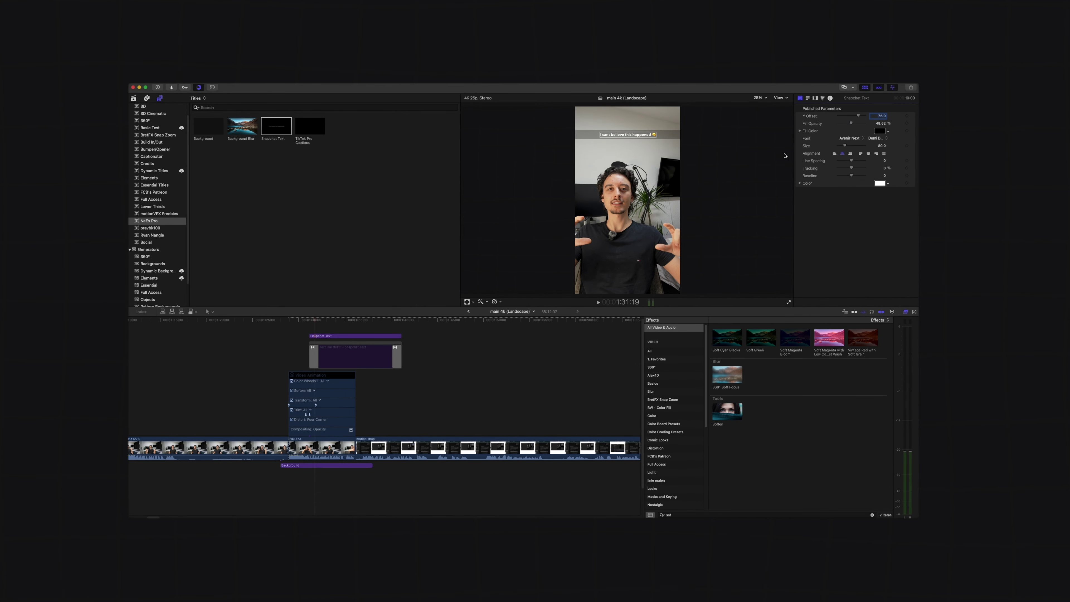
Replace the Snapchat caption's wording with "kajfkjfaösd" and fine-tune its position and fill opacity.
{"action": "double_click", "coordinate": [637, 137]}
{"action": "type", "text": "asdjkhfkashfks"}
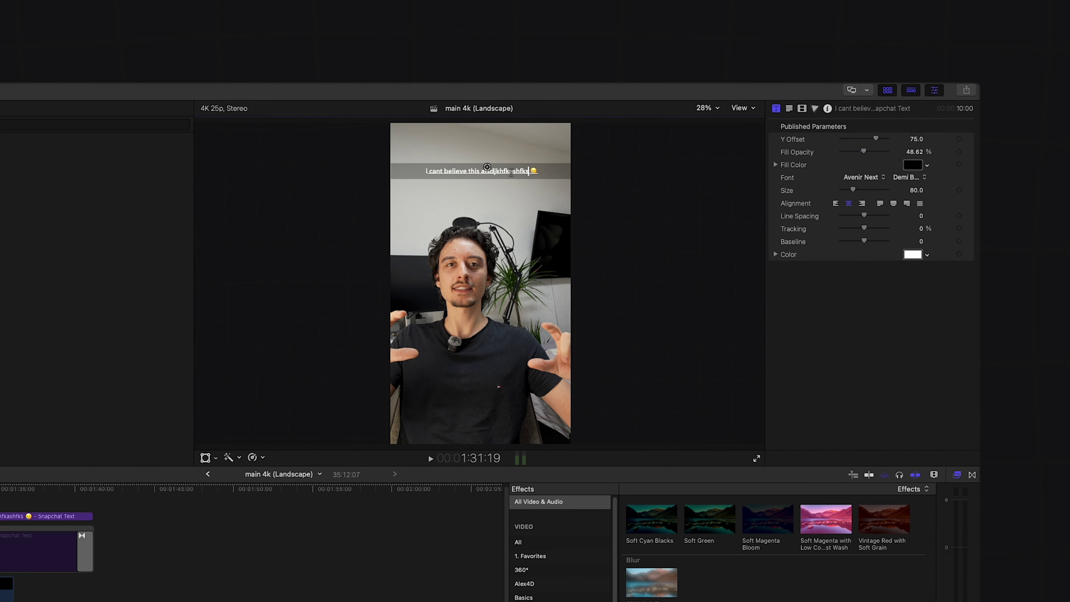
{"action": "key", "text": "super+a"}
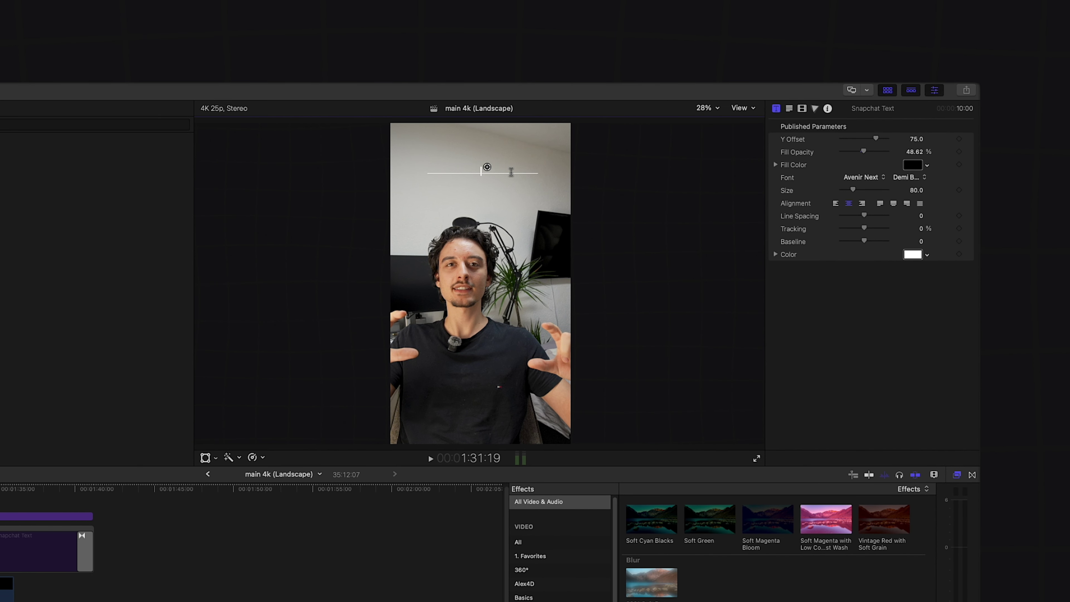
{"action": "type", "text": "kajfkjfaösd"}
{"action": "mouse_move", "coordinate": [466, 164]}
{"action": "left_mouse_down"}
{"action": "mouse_move", "coordinate": [466, 369]}
{"action": "mouse_move", "coordinate": [466, 172]}
{"action": "left_mouse_up"}
{"action": "left_click_drag", "start_coordinate": [863, 151], "coordinate": [864, 150]}
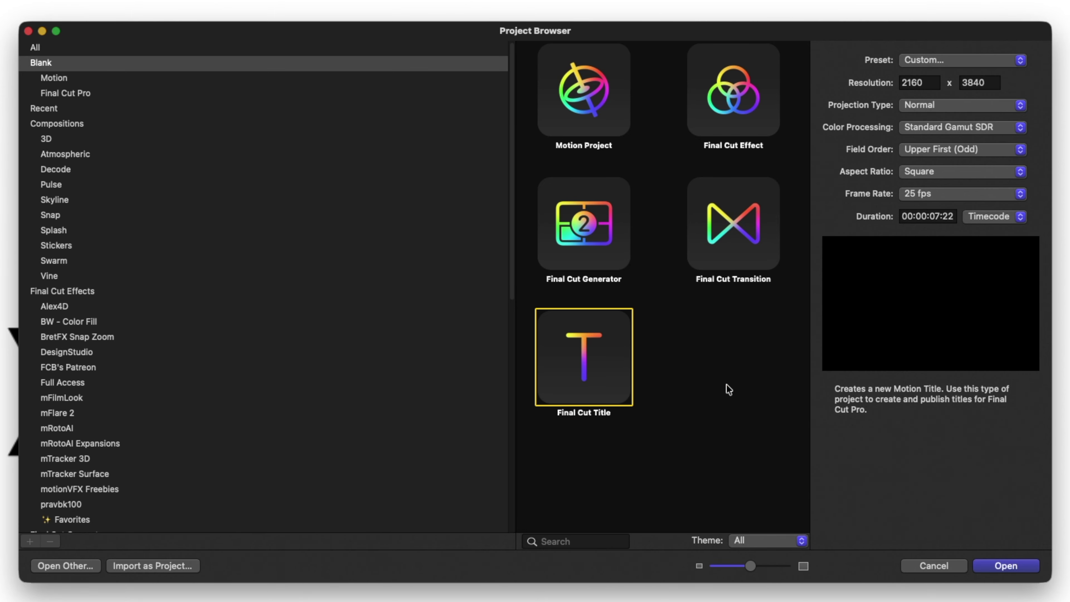
Switch to Motion and review the new Final Cut Title project's preset, resolution, aspect ratio, frame rate and duration settings.
{"action": "left_click", "coordinate": [914, 68]}
{"action": "left_click", "coordinate": [919, 64]}
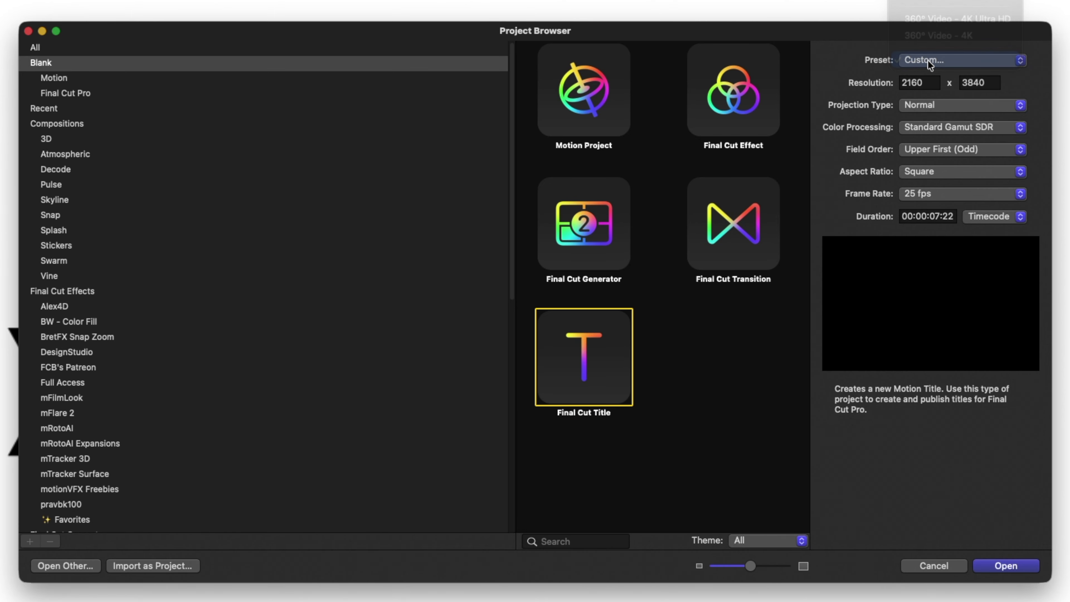
{"action": "double_click", "coordinate": [911, 83]}
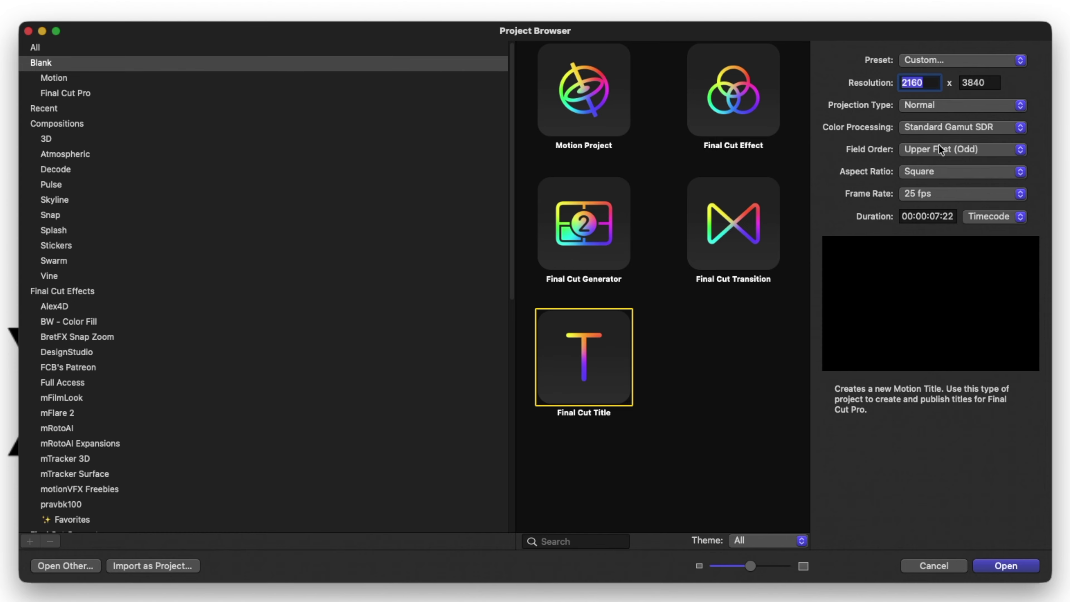
{"action": "left_click", "coordinate": [917, 172]}
{"action": "left_click", "coordinate": [918, 172]}
{"action": "left_click", "coordinate": [928, 191]}
{"action": "left_click", "coordinate": [902, 195]}
{"action": "left_click", "coordinate": [931, 216]}
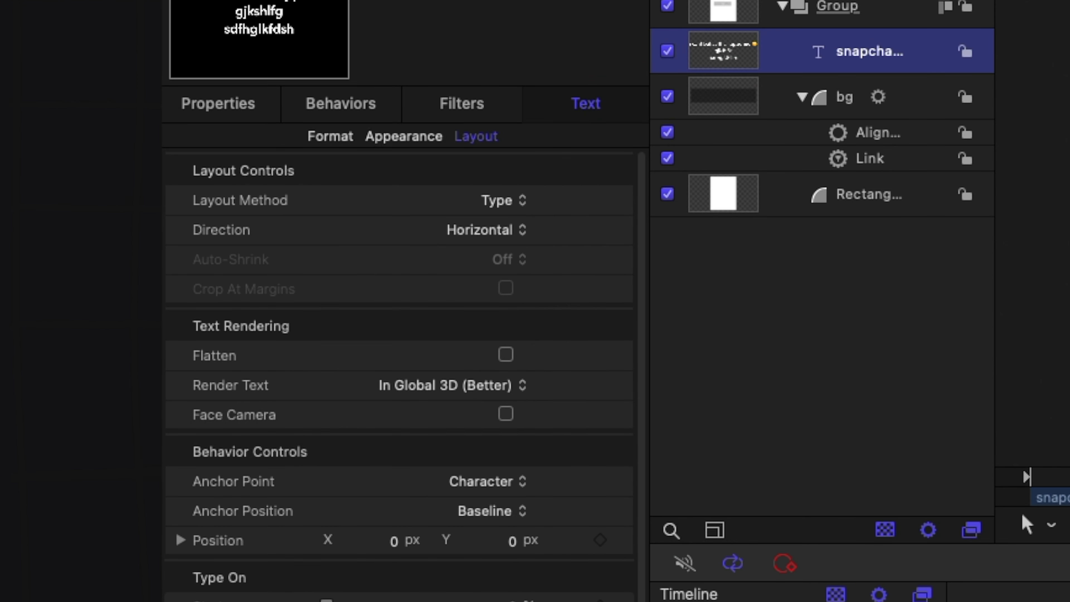
Try the snapchat text at size 90 and set its size back to 80.
{"action": "left_click", "coordinate": [330, 136]}
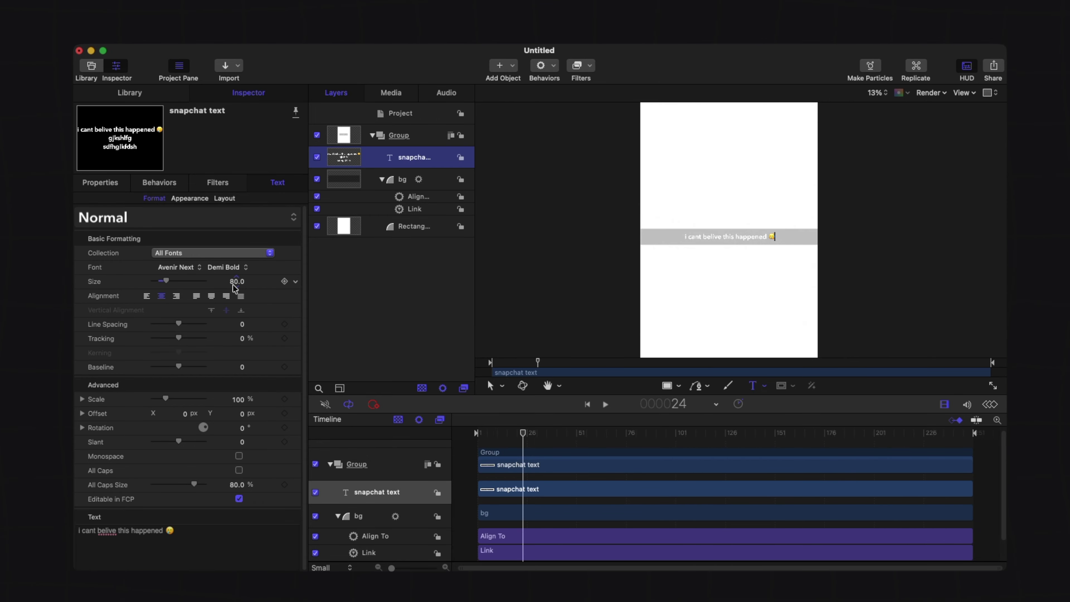
{"action": "mouse_move", "coordinate": [237, 287]}
{"action": "left_mouse_down"}
{"action": "mouse_move", "coordinate": [258, 286]}
{"action": "mouse_move", "coordinate": [235, 287]}
{"action": "mouse_move", "coordinate": [258, 287]}
{"action": "mouse_move", "coordinate": [247, 287]}
{"action": "left_mouse_up"}
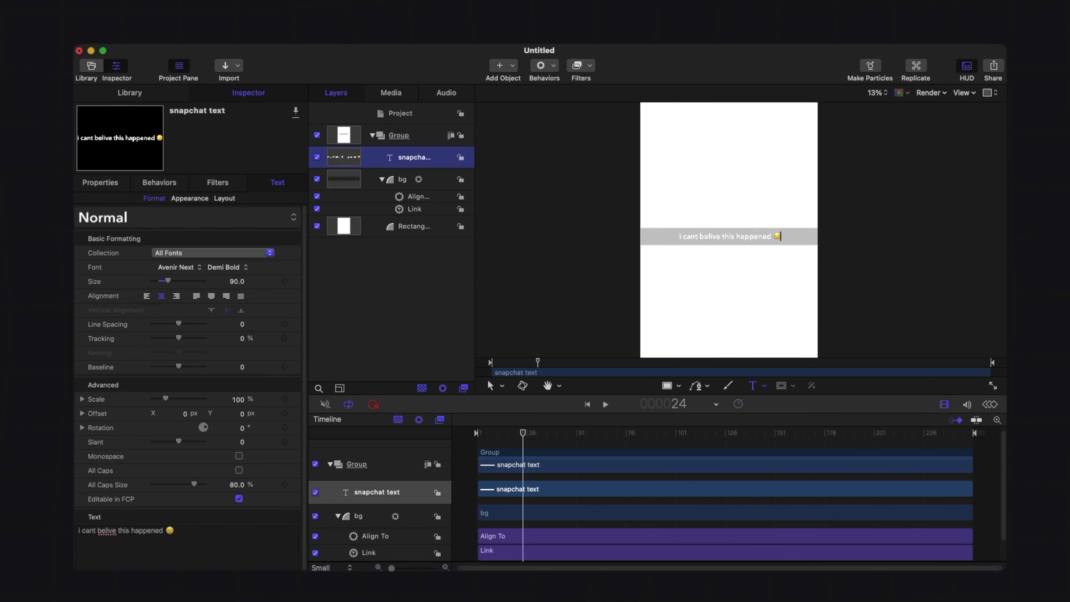
{"action": "key", "text": "F7"}
{"action": "left_click", "coordinate": [235, 279]}
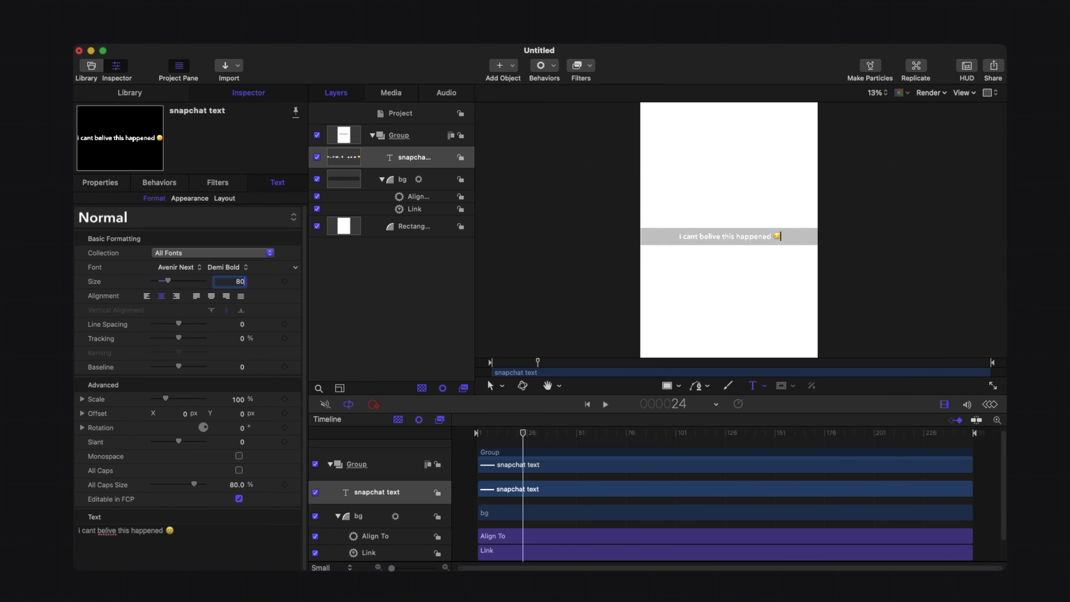
{"action": "type", "text": "80"}
{"action": "key", "text": "Return"}
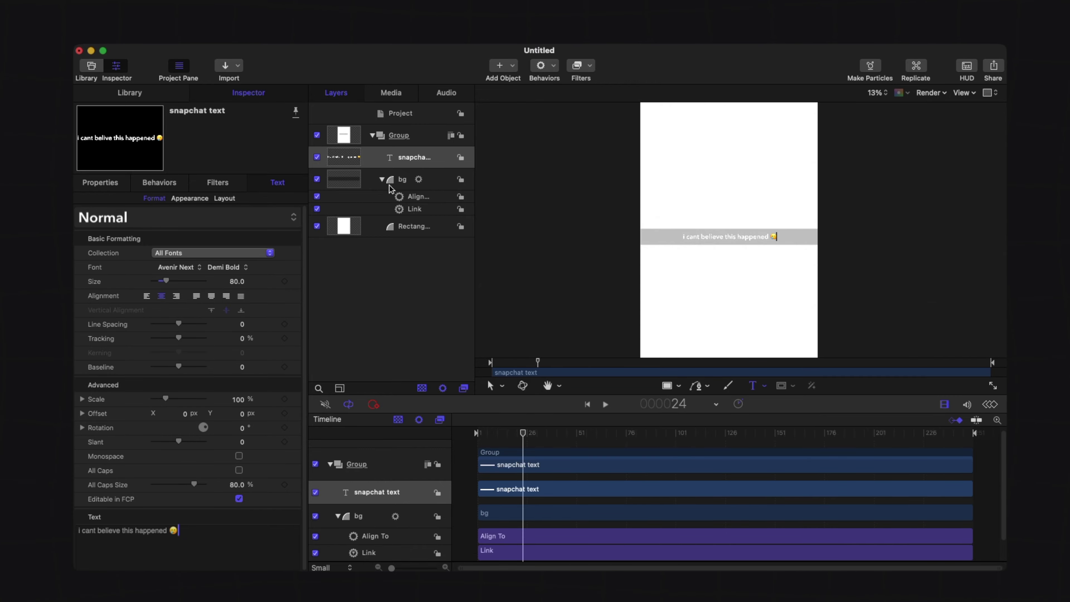
Draw and delete a trial full-width rectangle around the caption, and toggle the white background rectangle's visibility.
{"action": "left_click", "coordinate": [389, 186]}
{"action": "left_click", "coordinate": [667, 387]}
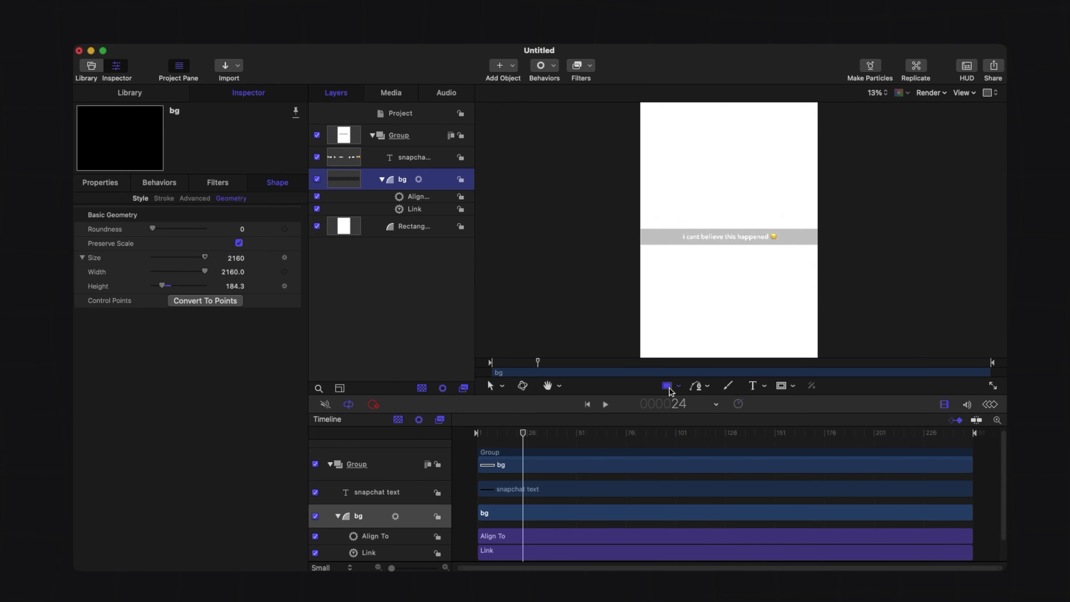
{"action": "mouse_move", "coordinate": [636, 174]}
{"action": "left_mouse_down"}
{"action": "mouse_move", "coordinate": [683, 212]}
{"action": "mouse_move", "coordinate": [834, 237]}
{"action": "left_mouse_up"}
{"action": "key", "text": "Delete"}
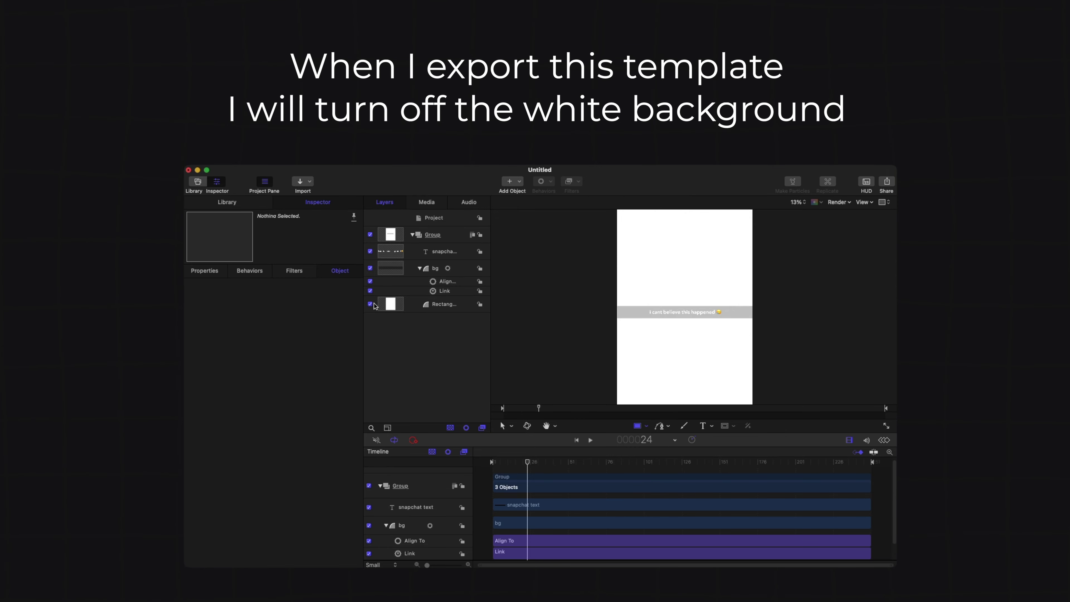
{"action": "left_click", "coordinate": [370, 304]}
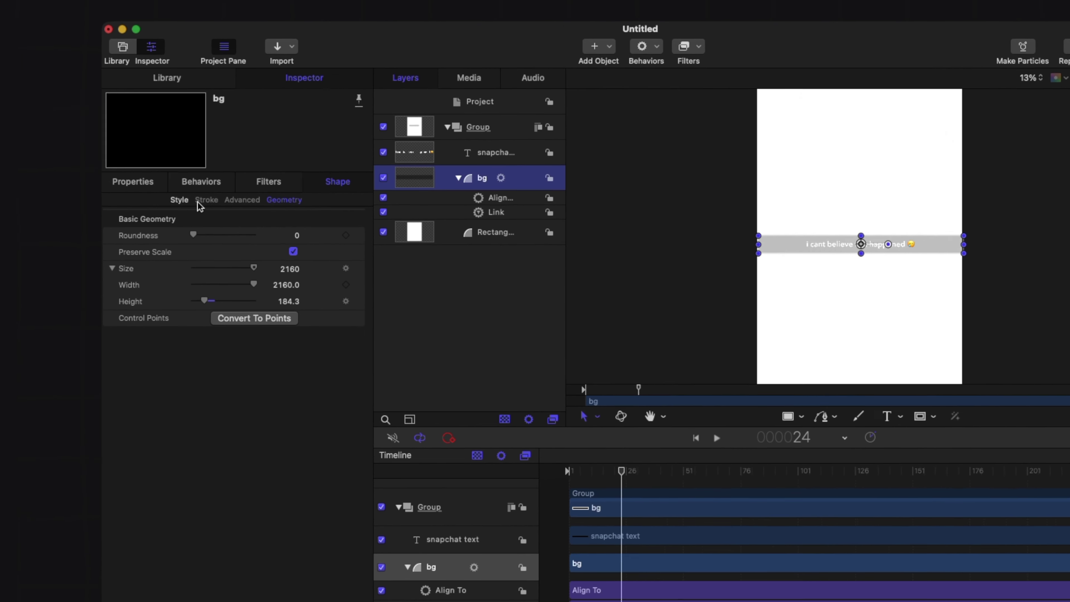
Try higher fill opacities on the bg shape and set its fill opacity back to 43%.
{"action": "left_click", "coordinate": [140, 198]}
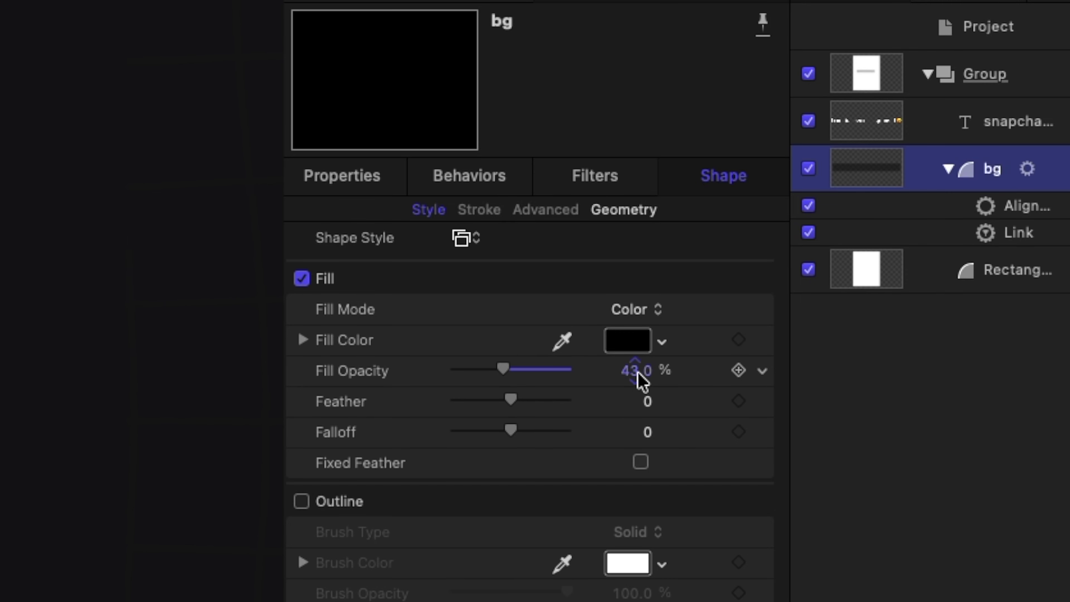
{"action": "left_click_drag", "start_coordinate": [636, 370], "coordinate": [639, 370]}
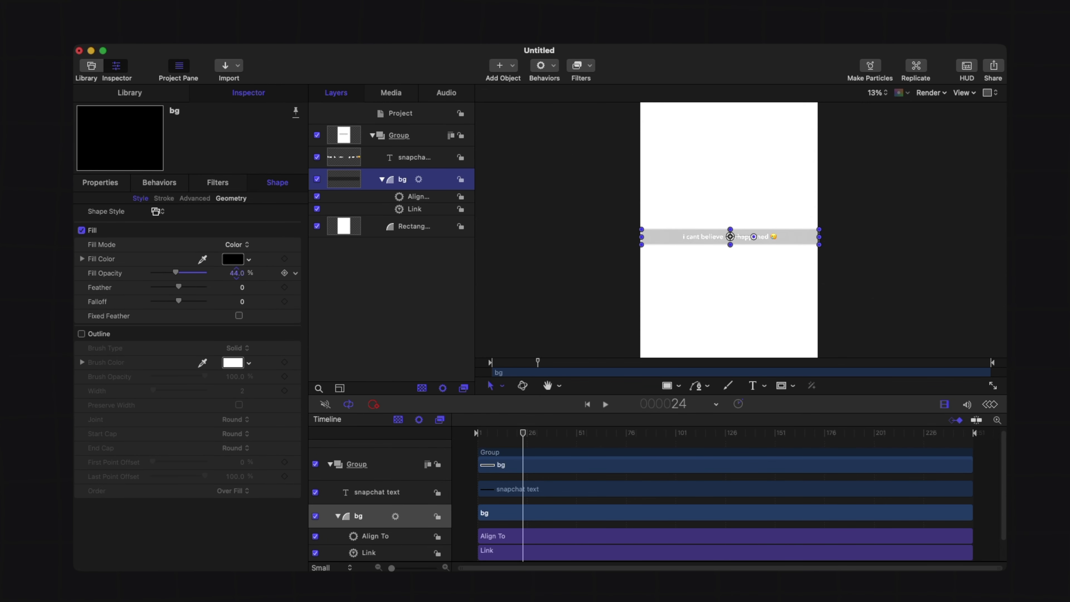
{"action": "mouse_move", "coordinate": [236, 273]}
{"action": "left_mouse_down"}
{"action": "mouse_move", "coordinate": [252, 273]}
{"action": "mouse_move", "coordinate": [239, 274]}
{"action": "left_mouse_up"}
{"action": "left_click", "coordinate": [237, 273]}
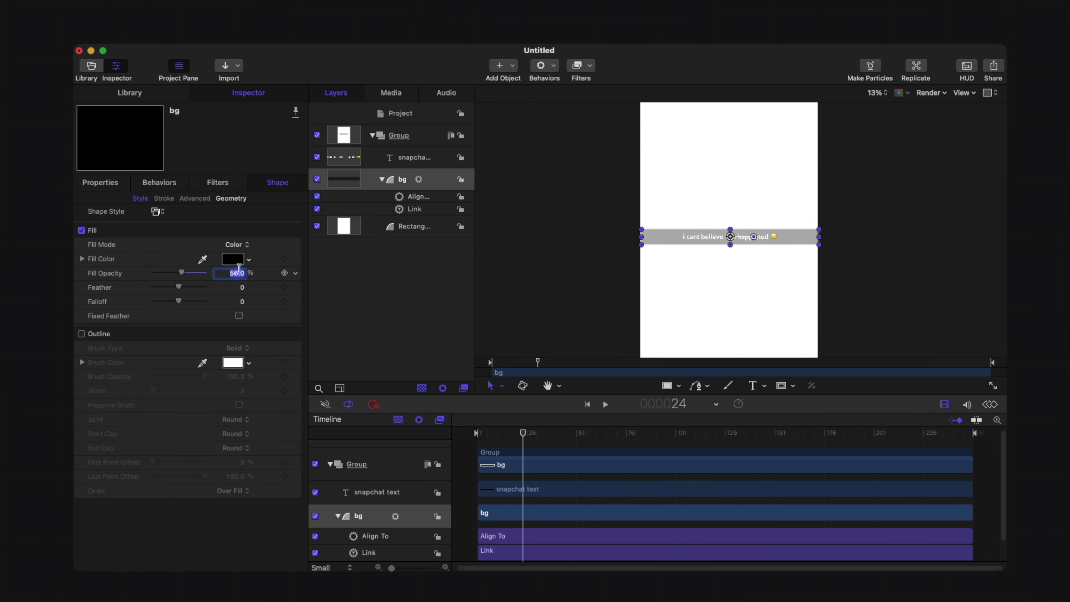
{"action": "type", "text": "43"}
{"action": "key", "text": "Return"}
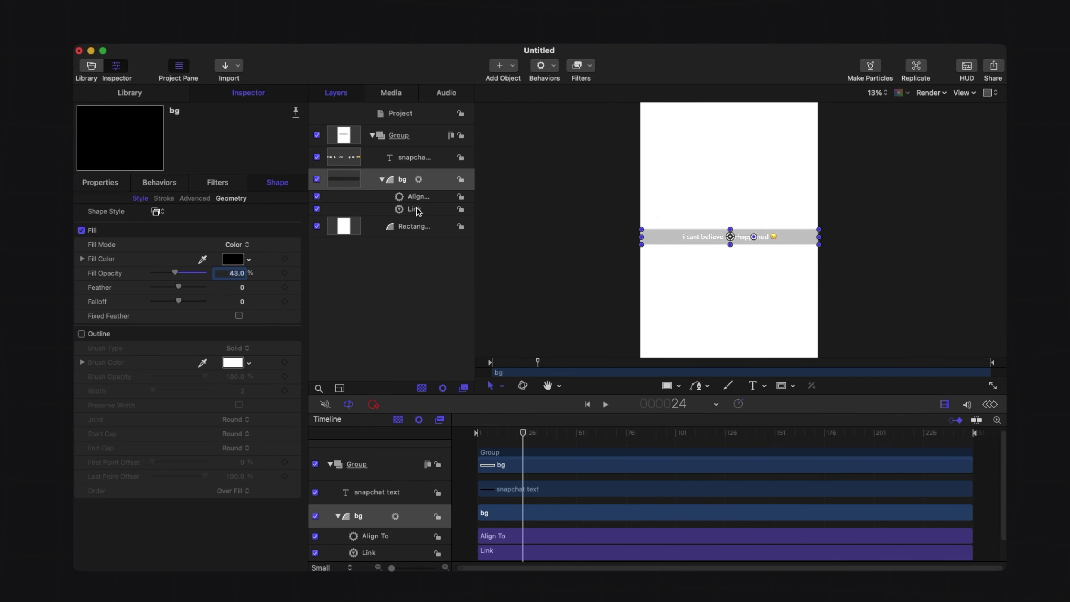
Inspect the bg shape's Align To behavior and find Align To among the Basic Motion behaviors.
{"action": "left_click", "coordinate": [412, 201]}
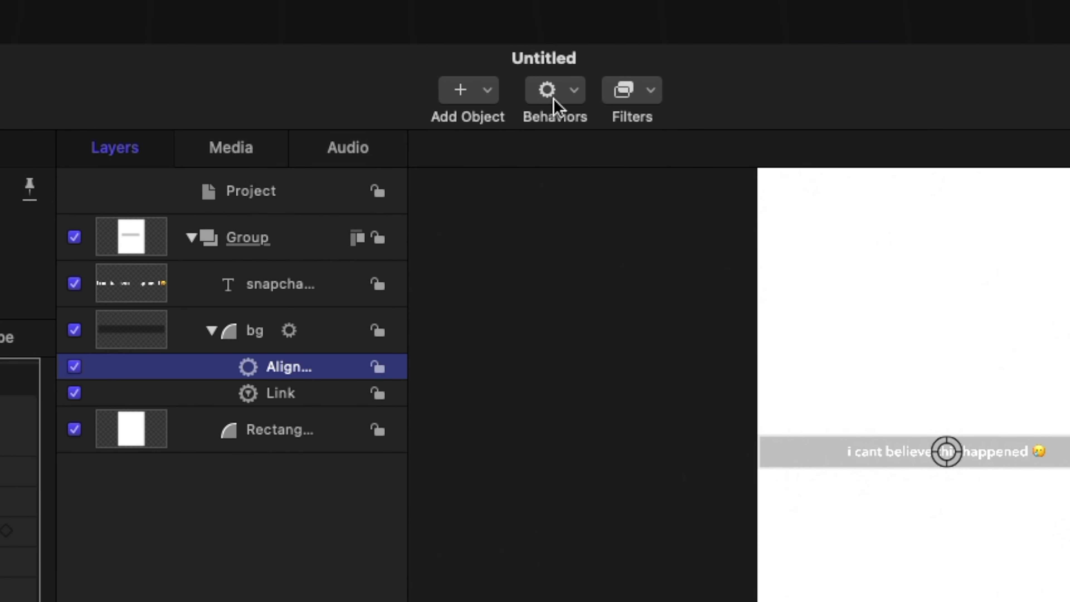
{"action": "left_click", "coordinate": [543, 71]}
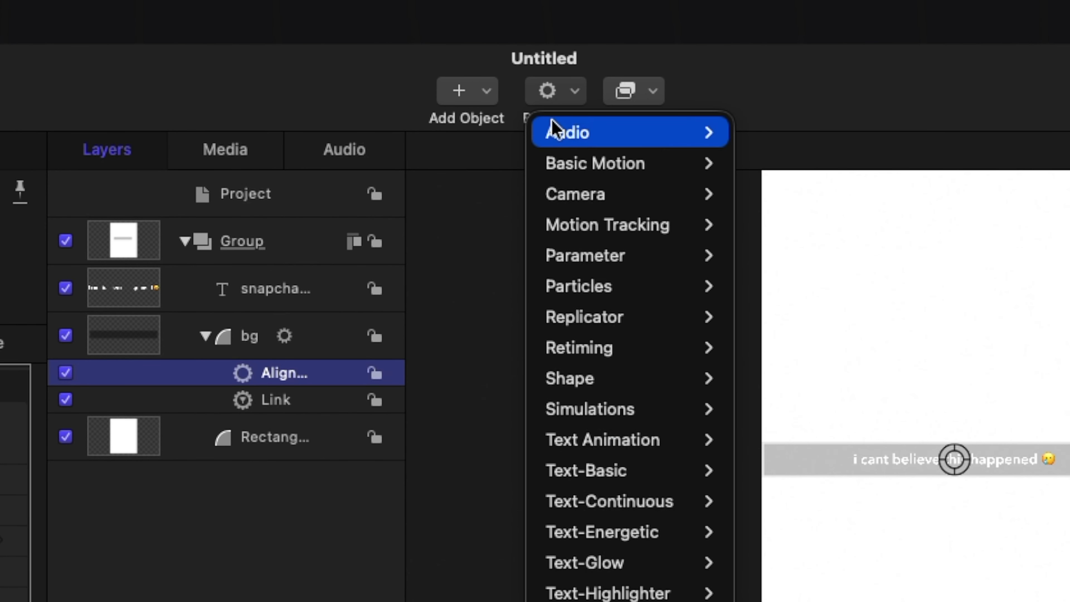
{"action": "mouse_move", "coordinate": [621, 177]}
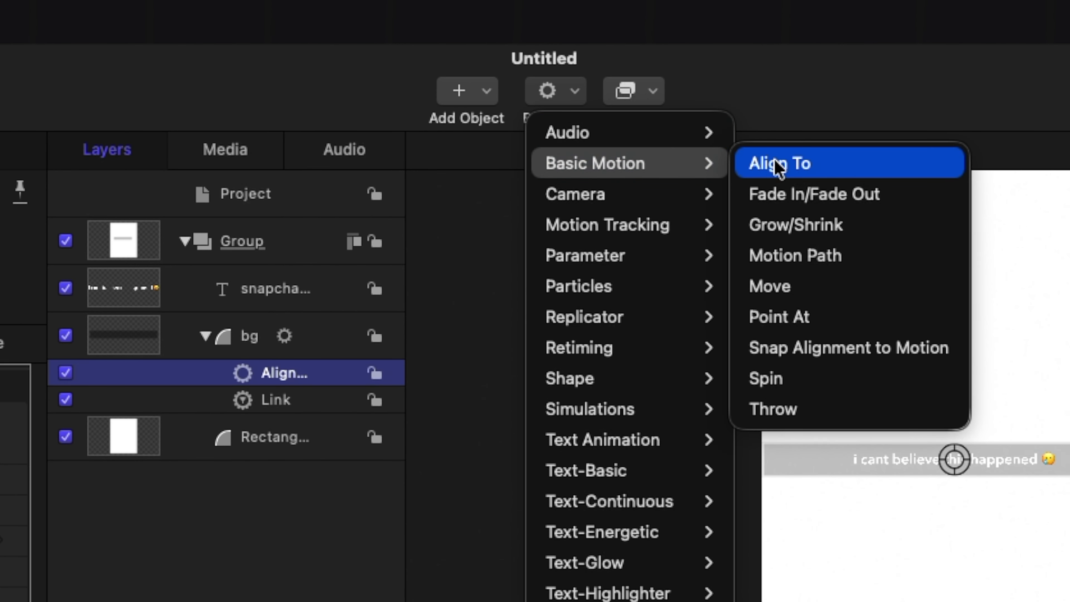
{"action": "key", "text": "Escape"}
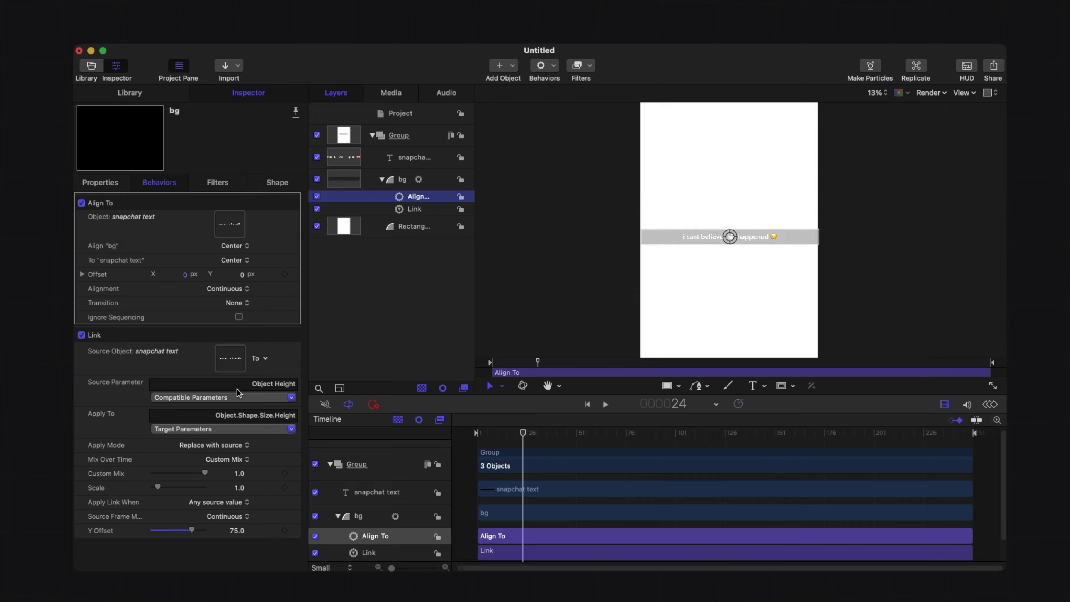
Inspect the bg shape's Link behavior and find Link among the Parameter behaviors.
{"action": "left_click", "coordinate": [406, 211]}
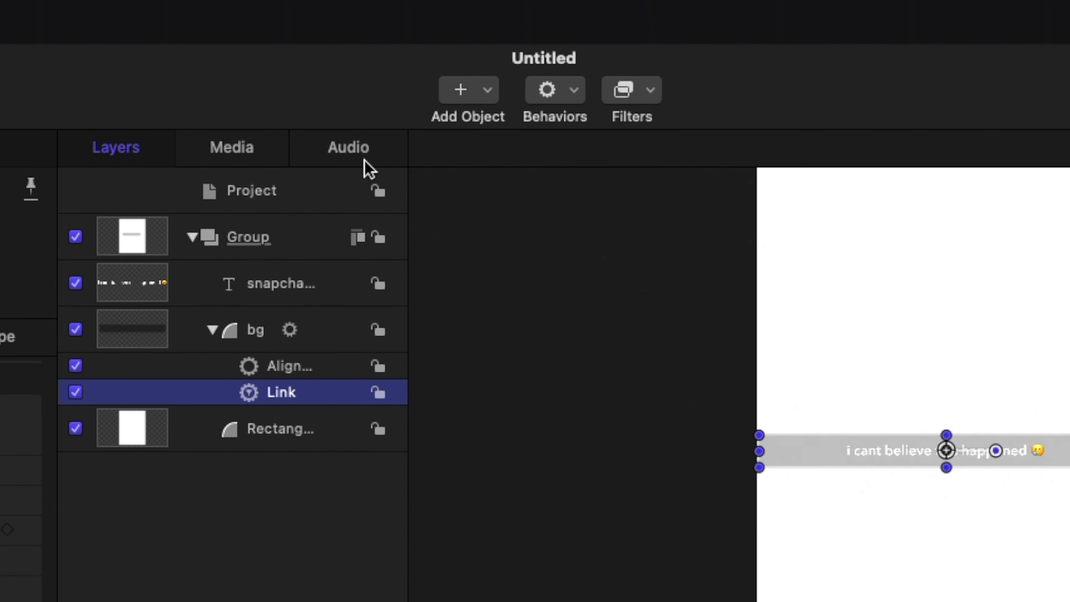
{"action": "left_click", "coordinate": [557, 100]}
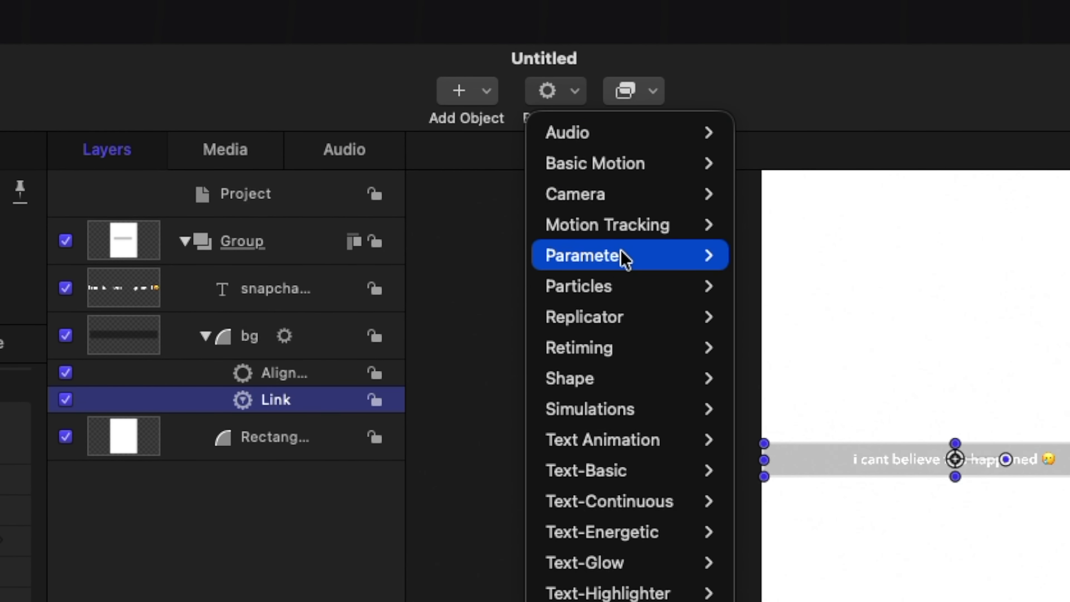
{"action": "mouse_move", "coordinate": [621, 256]}
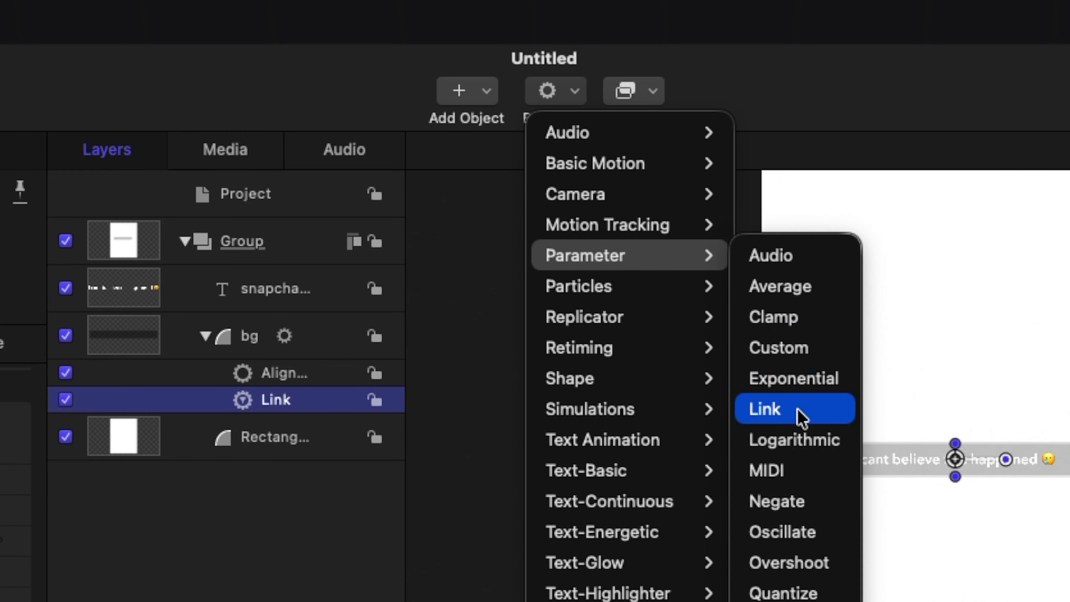
{"action": "left_click", "coordinate": [798, 420]}
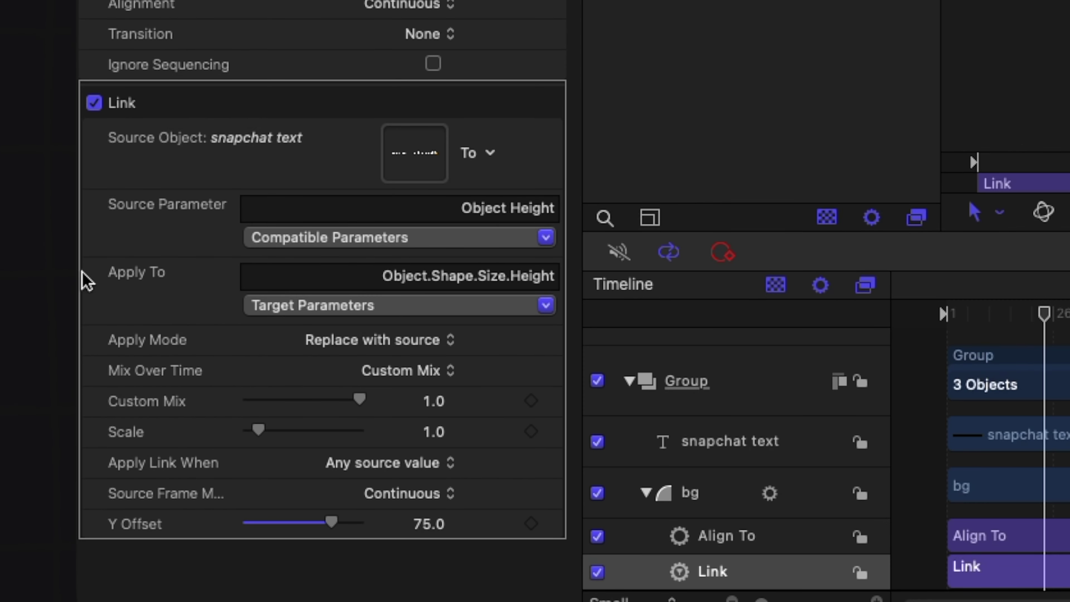
Link the snapchat text's Object Height to the bg shape's Object.Shape.Size.Height and adjust the link's Y Offset.
{"action": "left_click", "coordinate": [303, 307]}
{"action": "mouse_move", "coordinate": [540, 369]}
{"action": "mouse_move", "coordinate": [649, 367]}
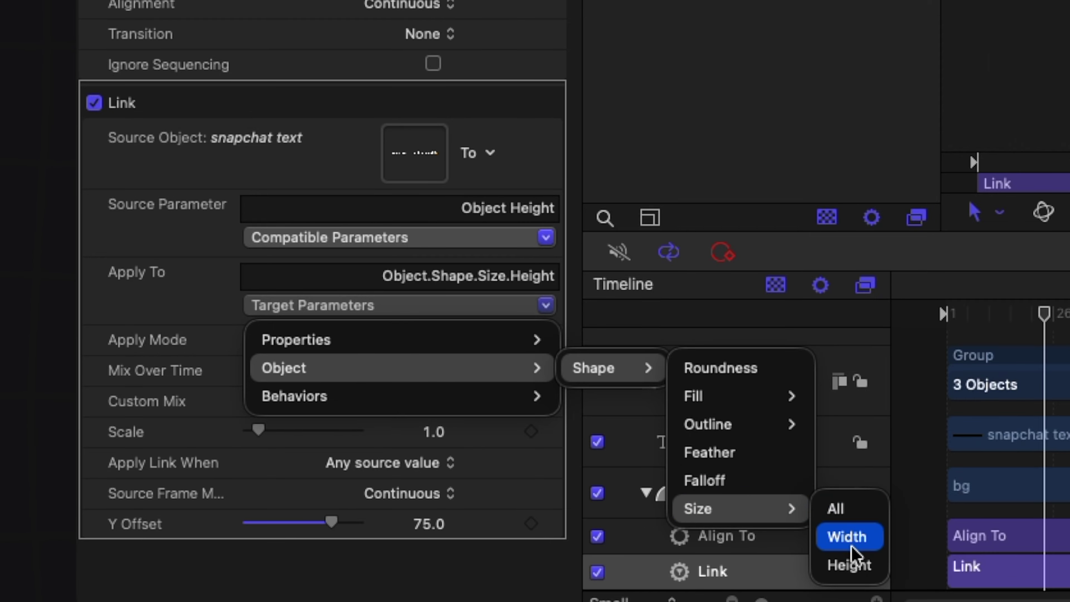
{"action": "left_click", "coordinate": [408, 220]}
{"action": "left_click", "coordinate": [276, 240]}
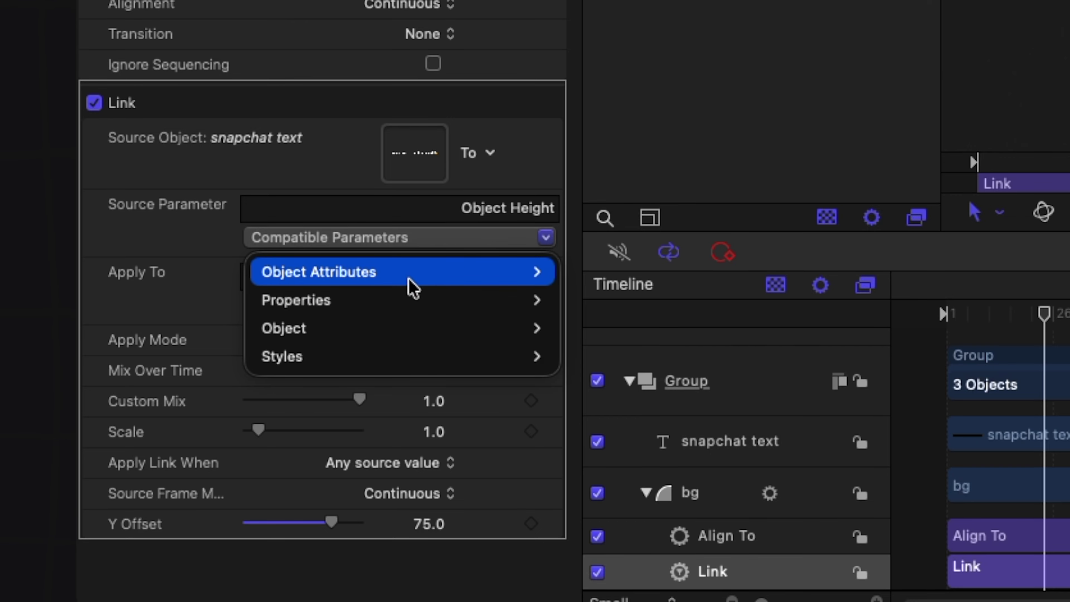
{"action": "mouse_move", "coordinate": [408, 276]}
{"action": "mouse_move", "coordinate": [641, 272]}
{"action": "left_click", "coordinate": [707, 306]}
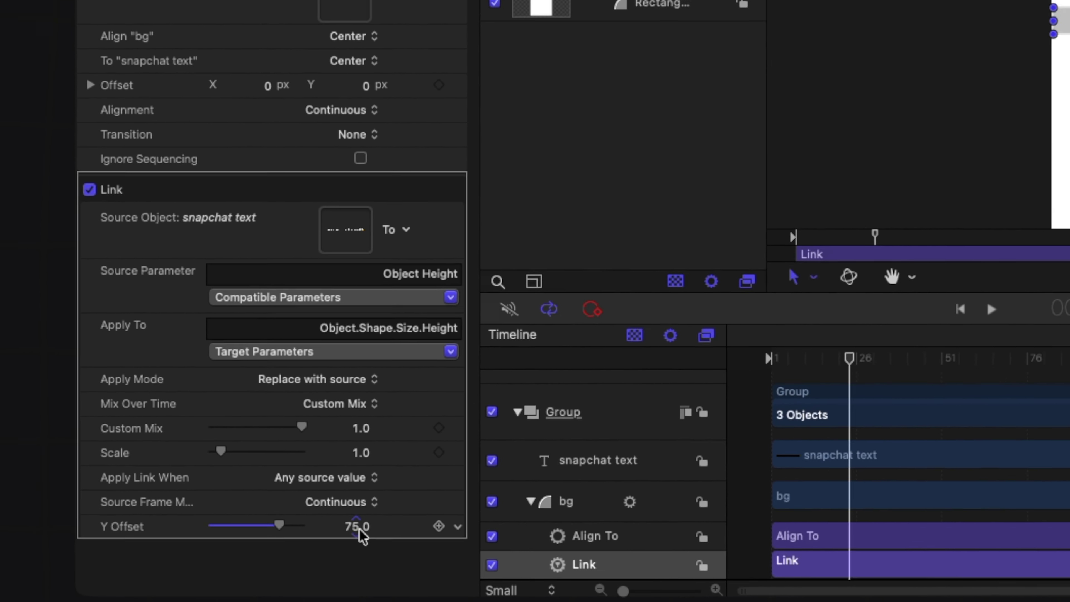
{"action": "left_click_drag", "start_coordinate": [435, 538], "coordinate": [498, 538]}
{"action": "left_click_drag", "start_coordinate": [235, 530], "coordinate": [238, 535]}
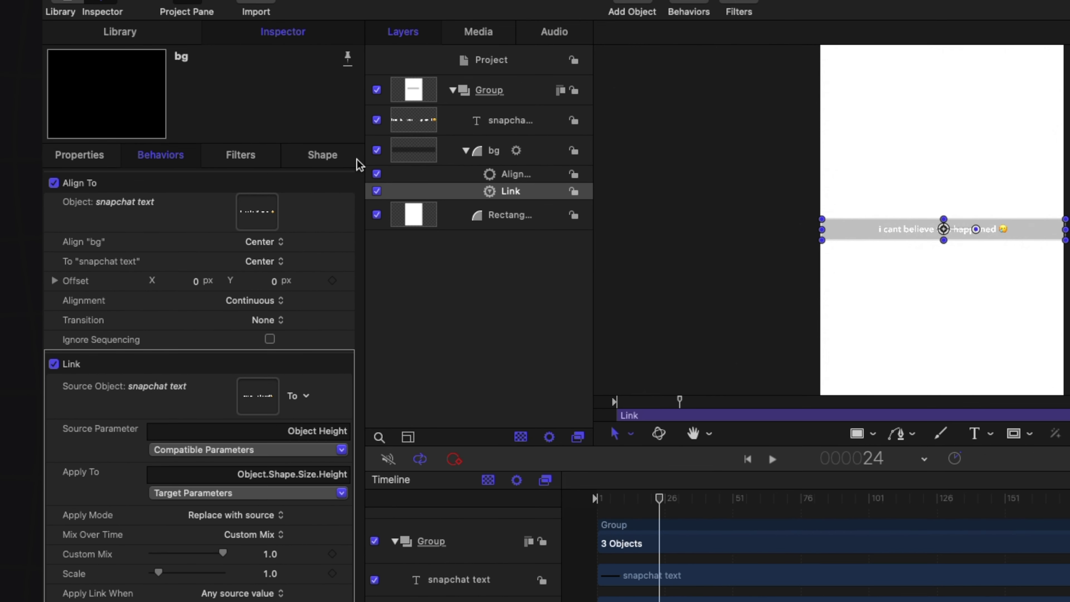
Publish the bg shape's Fill Opacity and Fill Color parameters.
{"action": "left_click", "coordinate": [277, 182]}
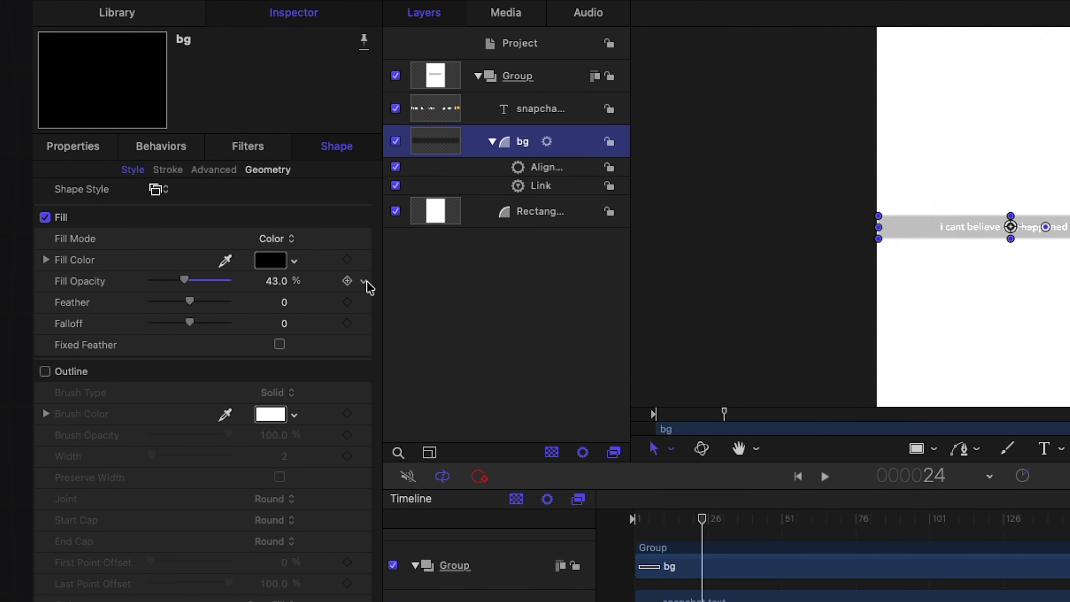
{"action": "left_click", "coordinate": [364, 281]}
{"action": "left_click", "coordinate": [365, 294]}
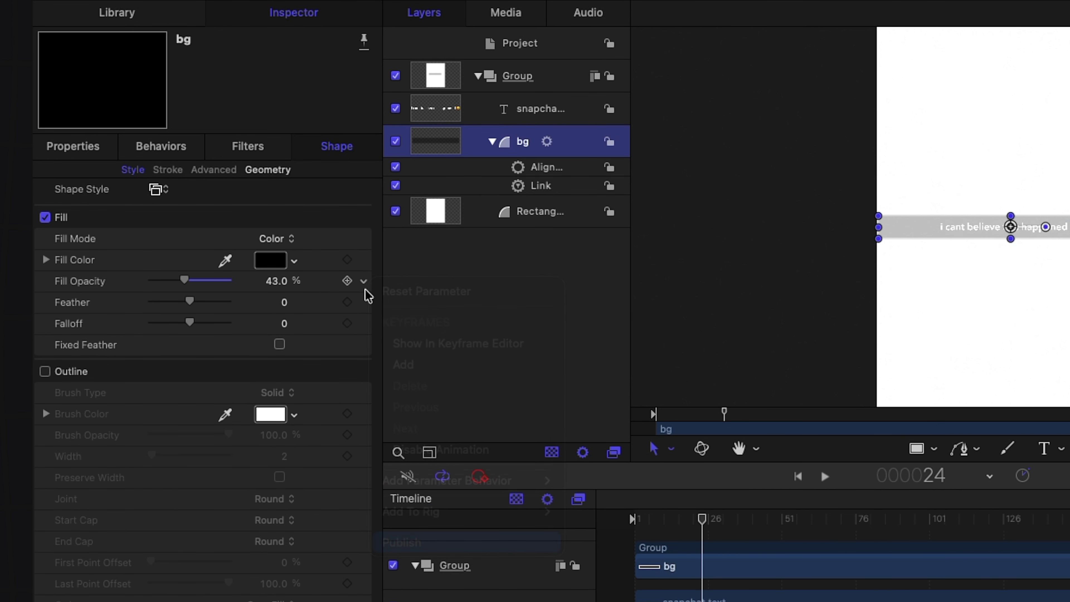
{"action": "left_click", "coordinate": [362, 261]}
{"action": "left_click", "coordinate": [239, 329]}
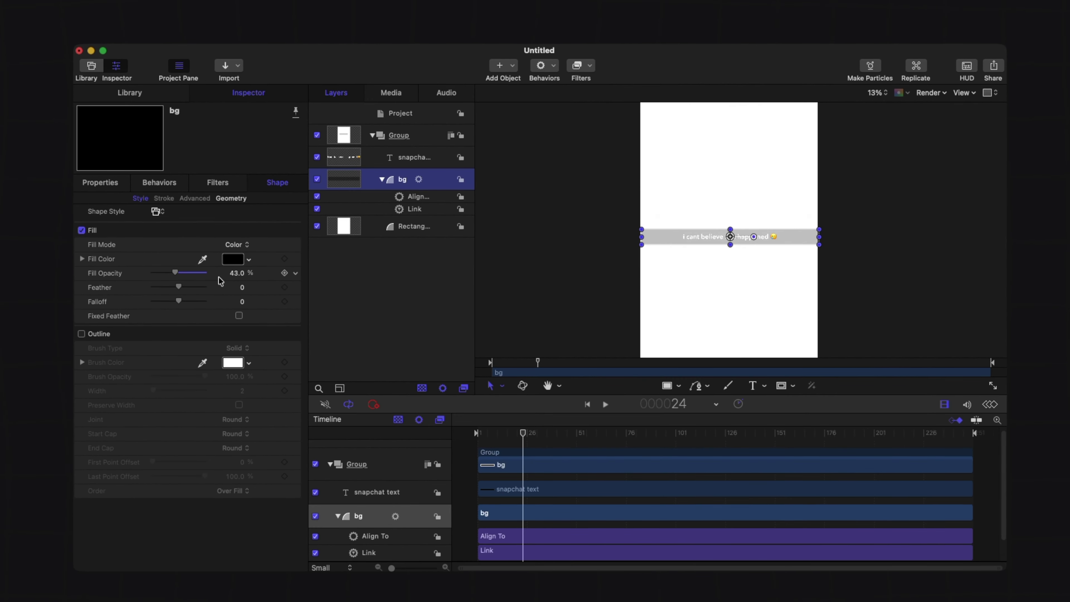
Publish the snapchat text's Font, Size, Alignment, Line Spacing, Tracking, Baseline and face Color parameters.
{"action": "left_click", "coordinate": [226, 185]}
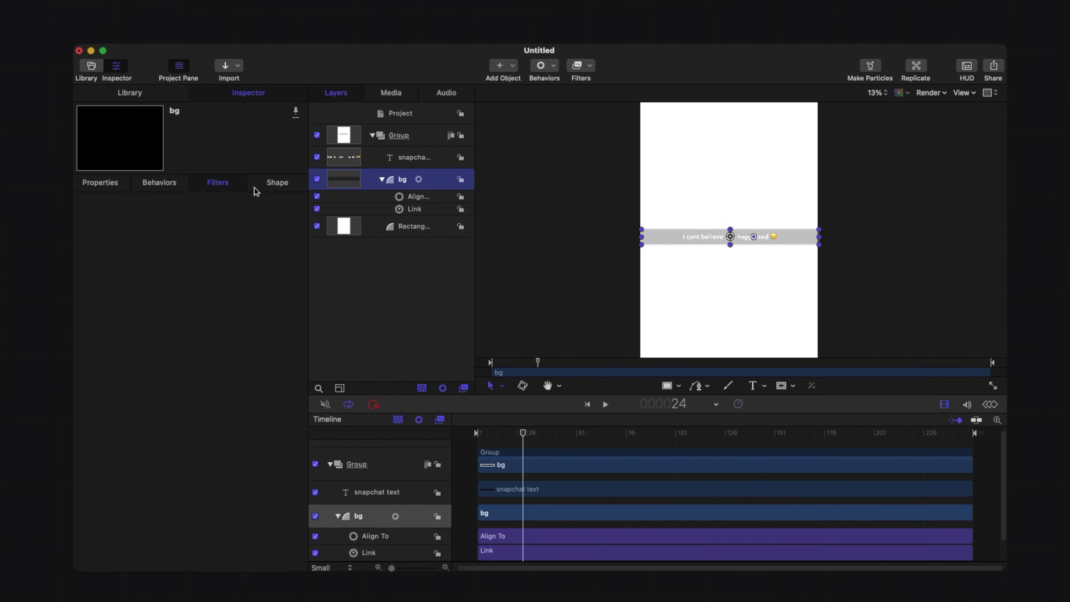
{"action": "left_click", "coordinate": [273, 184]}
{"action": "left_click", "coordinate": [396, 157]}
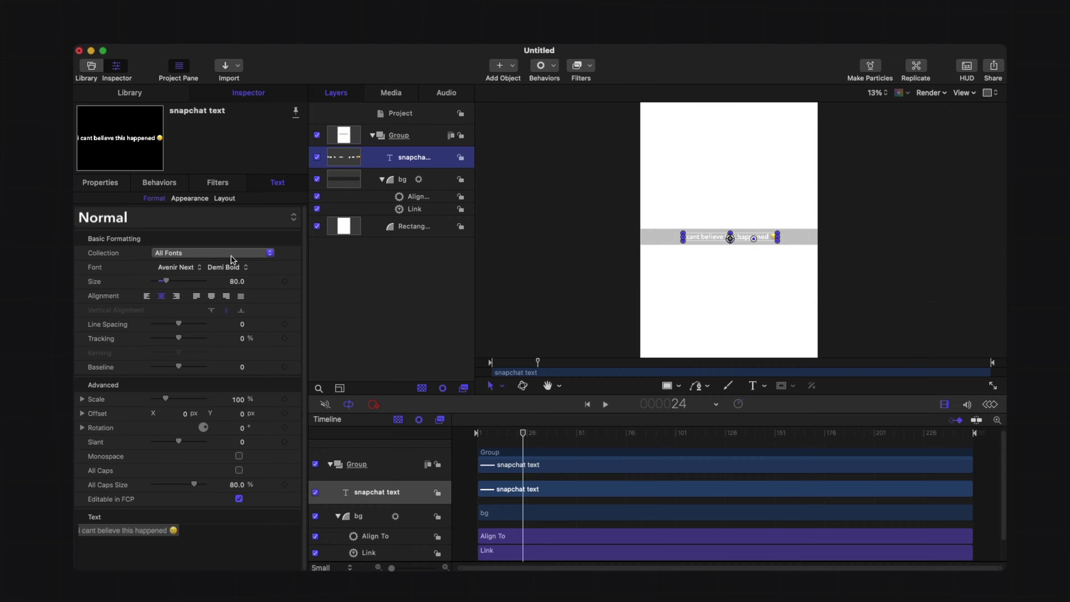
{"action": "right_click", "coordinate": [303, 266]}
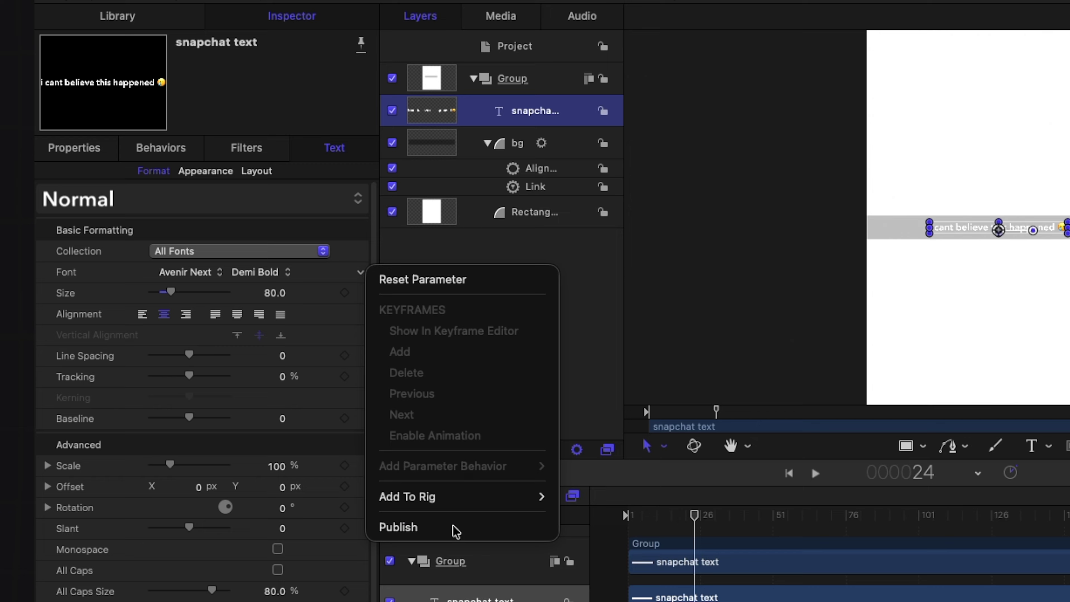
{"action": "left_click", "coordinate": [358, 466]}
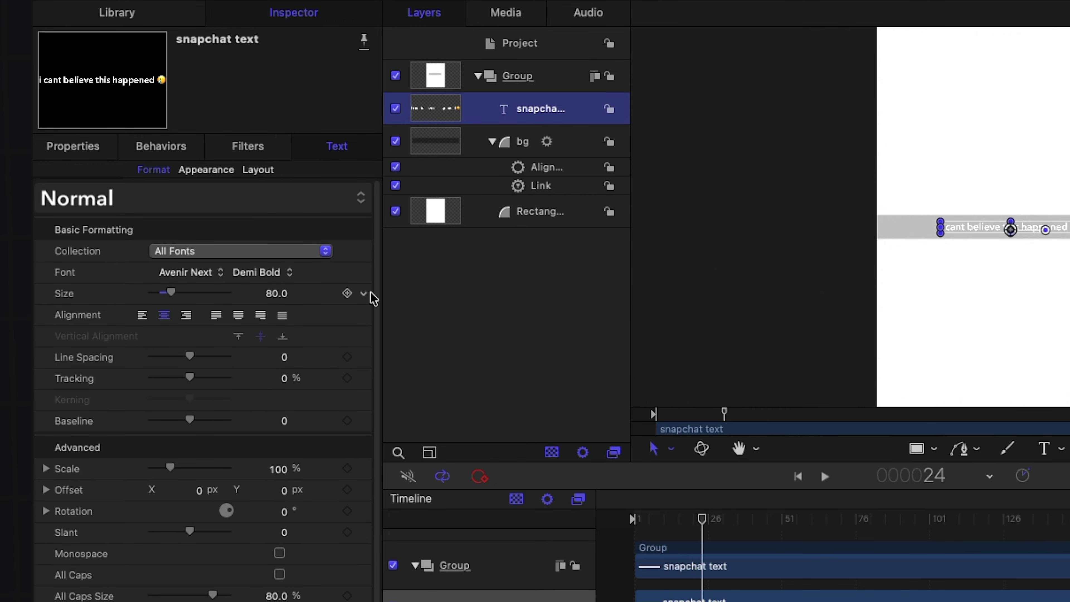
{"action": "left_click", "coordinate": [365, 294]}
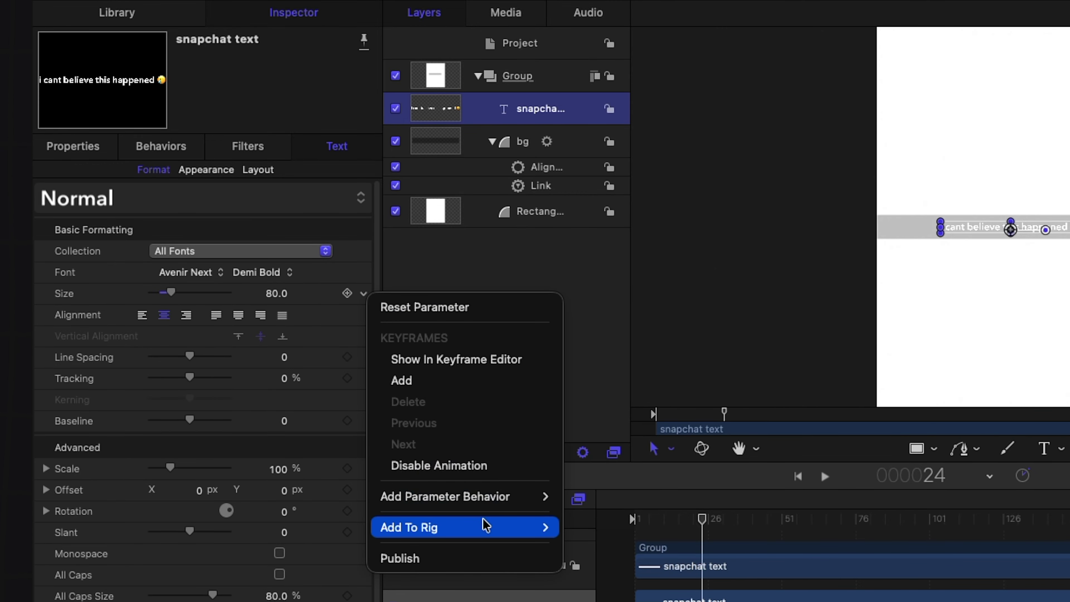
{"action": "mouse_move", "coordinate": [546, 529]}
{"action": "left_click", "coordinate": [438, 465]}
{"action": "left_click", "coordinate": [363, 314]}
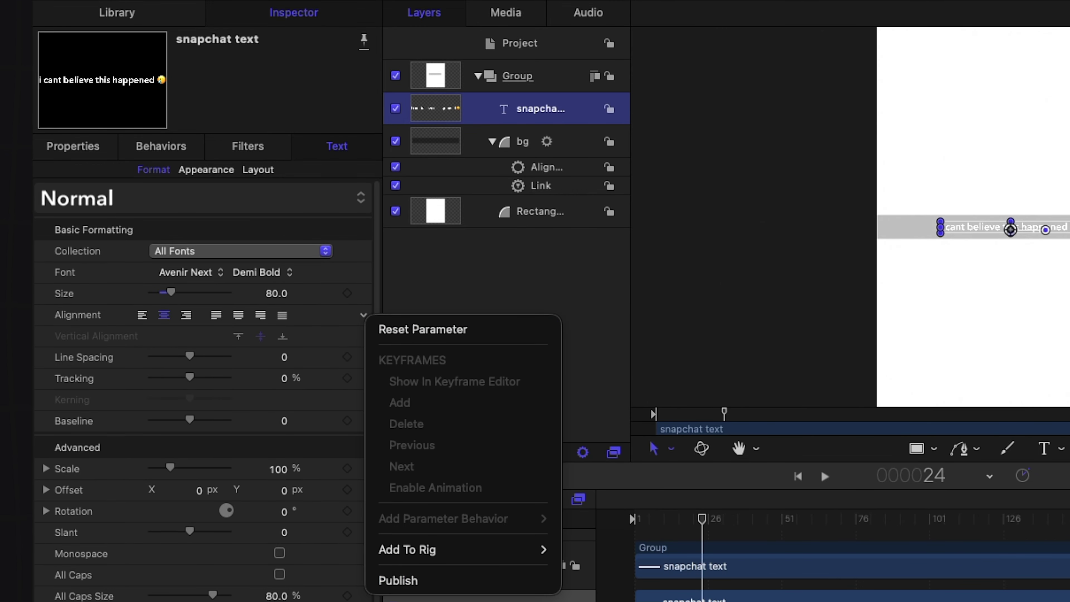
{"action": "left_click", "coordinate": [457, 580]}
{"action": "left_click", "coordinate": [206, 170]}
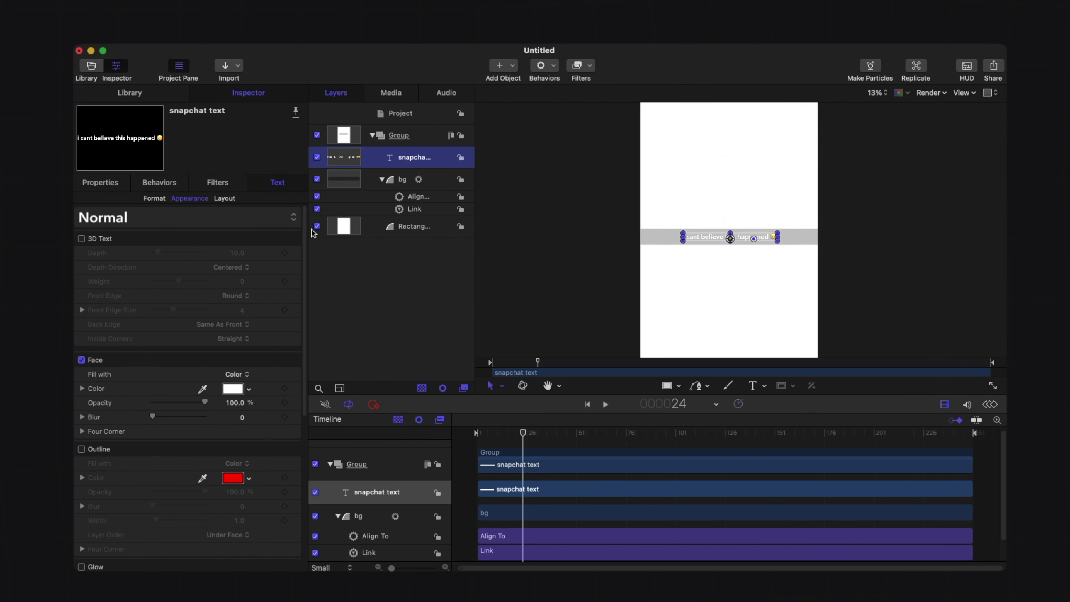
Hide the white rectangle and publish the title template as "Snapchat Text" in the NaEs Pro category.
{"action": "left_click", "coordinate": [316, 226]}
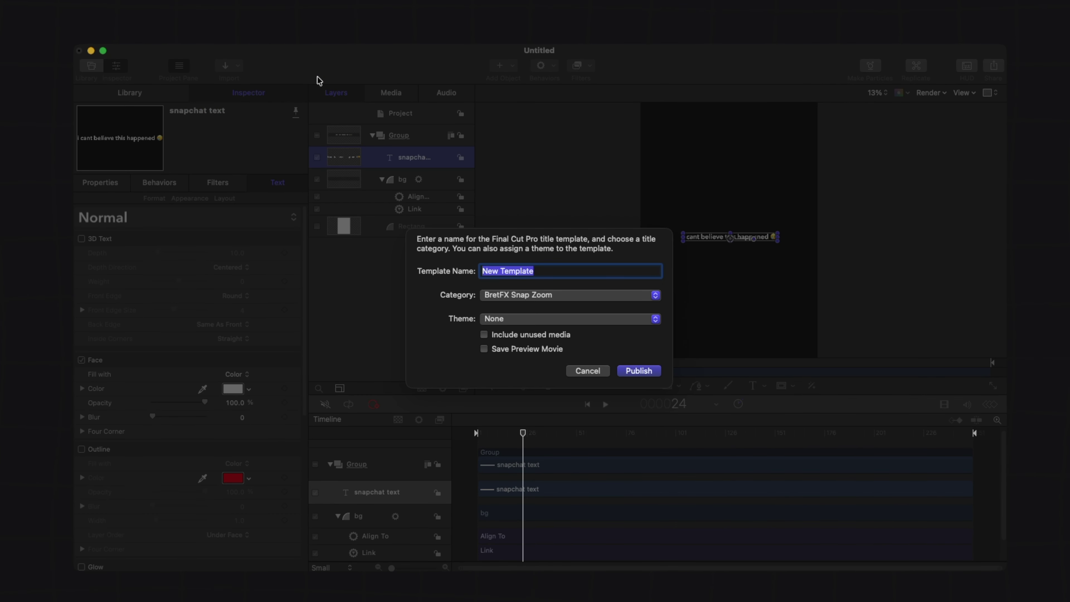
{"action": "left_click", "coordinate": [540, 295]}
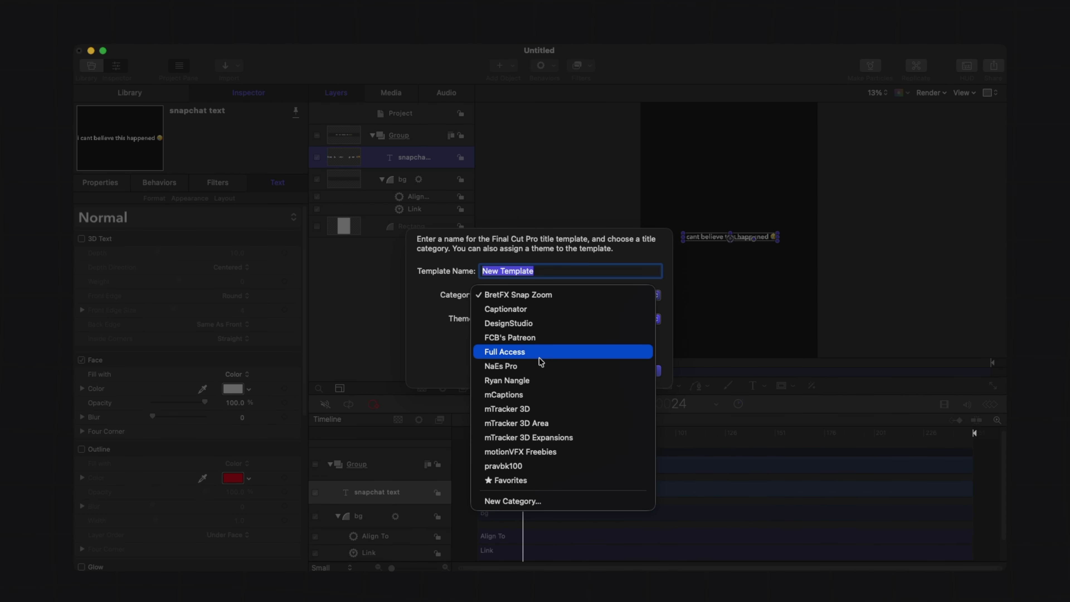
{"action": "left_click", "coordinate": [540, 363]}
{"action": "left_click", "coordinate": [543, 269]}
{"action": "triple_click", "coordinate": [542, 269]}
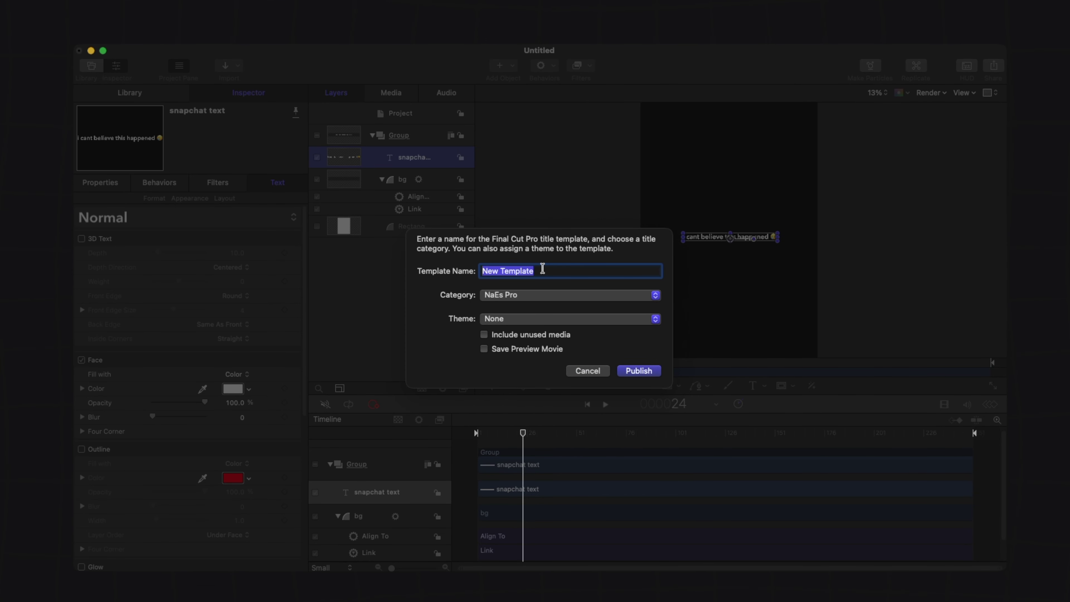
{"action": "type", "text": "Snapchat Text"}
{"action": "left_click", "coordinate": [639, 370]}
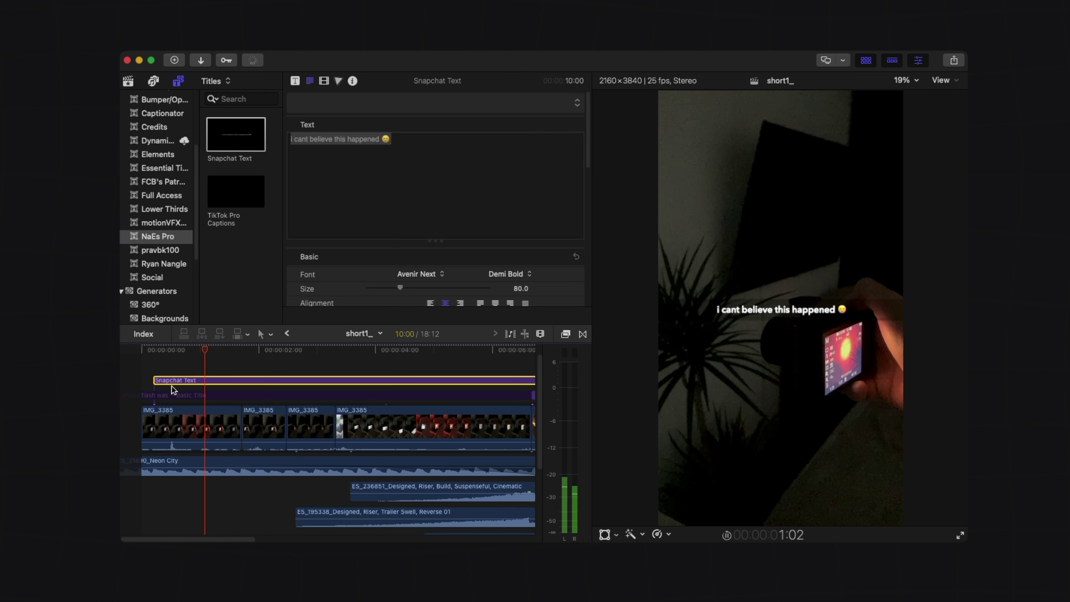
In Final Cut Pro, extend the Snapchat Text title to three lines by inserting "fdfsdfs", "Sjfajsdkfljasd" and "sdafasdf" into its caption.
{"action": "double_click", "coordinate": [809, 310]}
{"action": "type", "text": "fdfsdfs"}
{"action": "key", "text": "Return"}
{"action": "type", "text": "Sjfajsdkfljasd"}
{"action": "key", "text": "Return"}
{"action": "type", "text": "sdafasdf"}
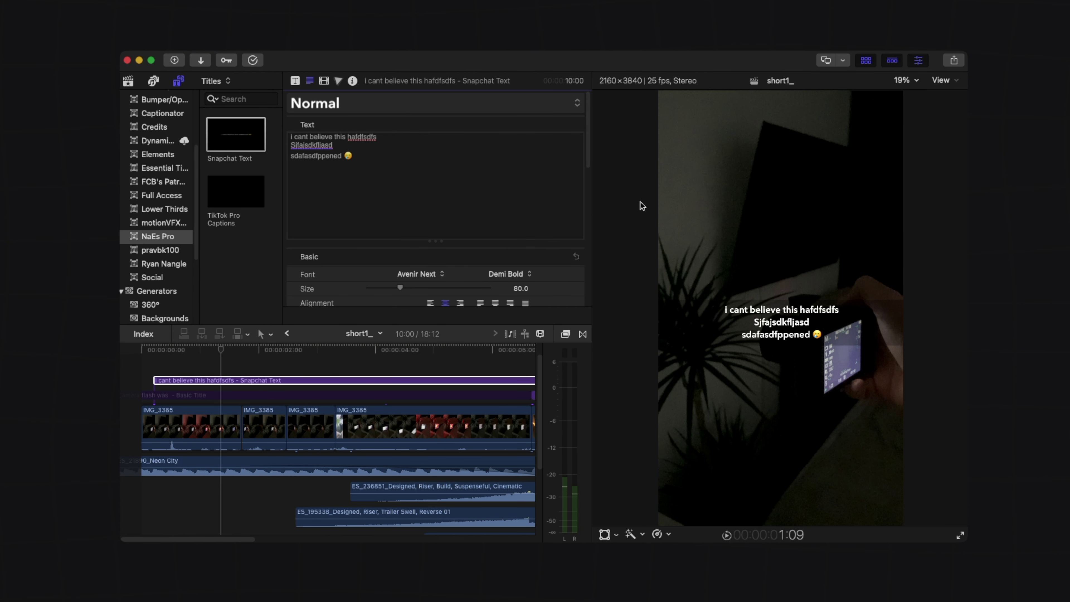
Try a green Fill Color on the title's background bar through its published parameters.
{"action": "left_click", "coordinate": [294, 80]}
{"action": "left_click", "coordinate": [517, 143]}
{"action": "left_click_drag", "start_coordinate": [597, 235], "coordinate": [578, 199]}
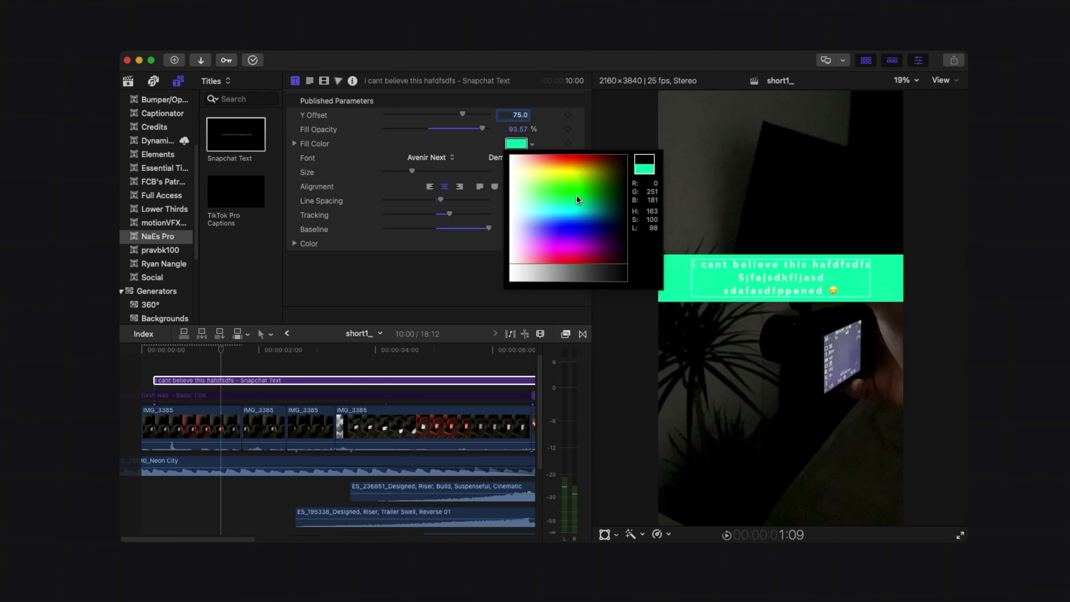
{"action": "key", "text": "Escape"}
Set the background bar's Y Offset to 75 and its Fill Opacity to 93.57%.
{"action": "left_click", "coordinate": [579, 101]}
{"action": "left_click", "coordinate": [602, 115]}
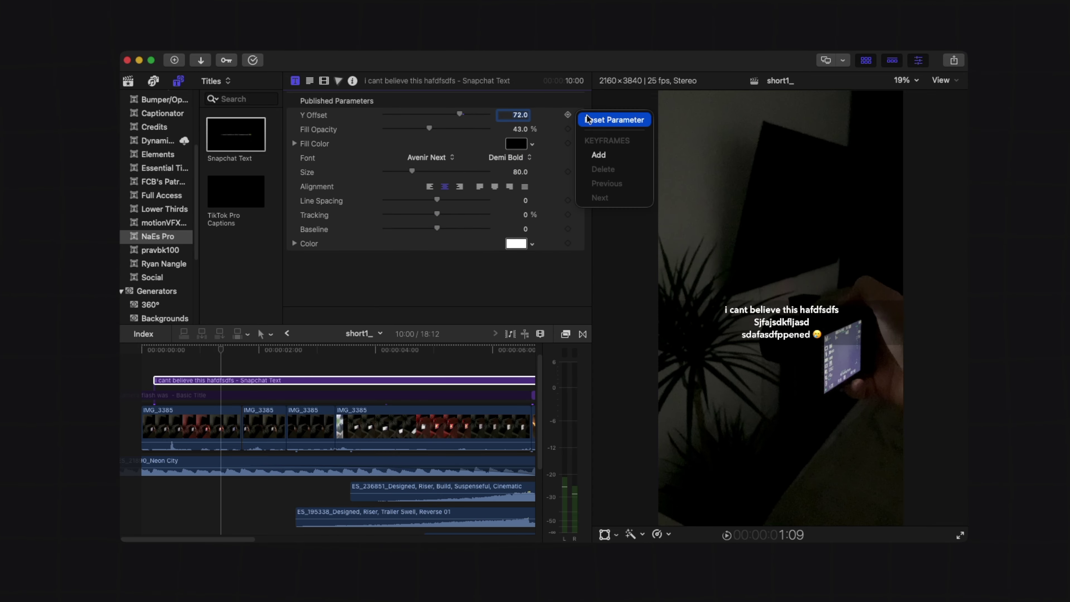
{"action": "left_click_drag", "start_coordinate": [428, 127], "coordinate": [482, 128]}
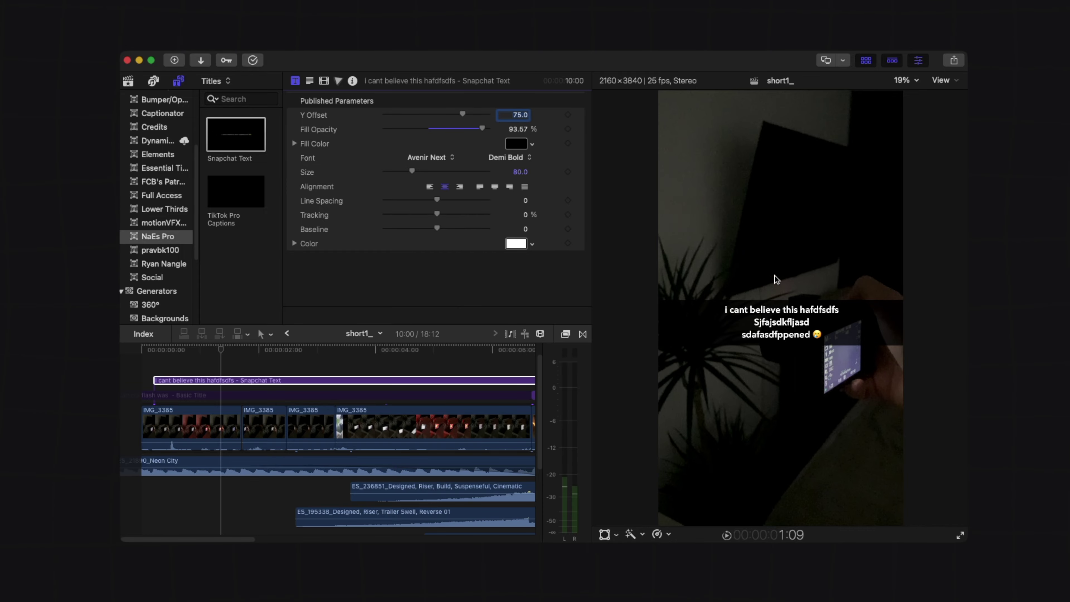
Change the font style of the title's Avenir Next text, trying the Regular style.
{"action": "left_click", "coordinate": [450, 162]}
{"action": "left_click", "coordinate": [428, 160]}
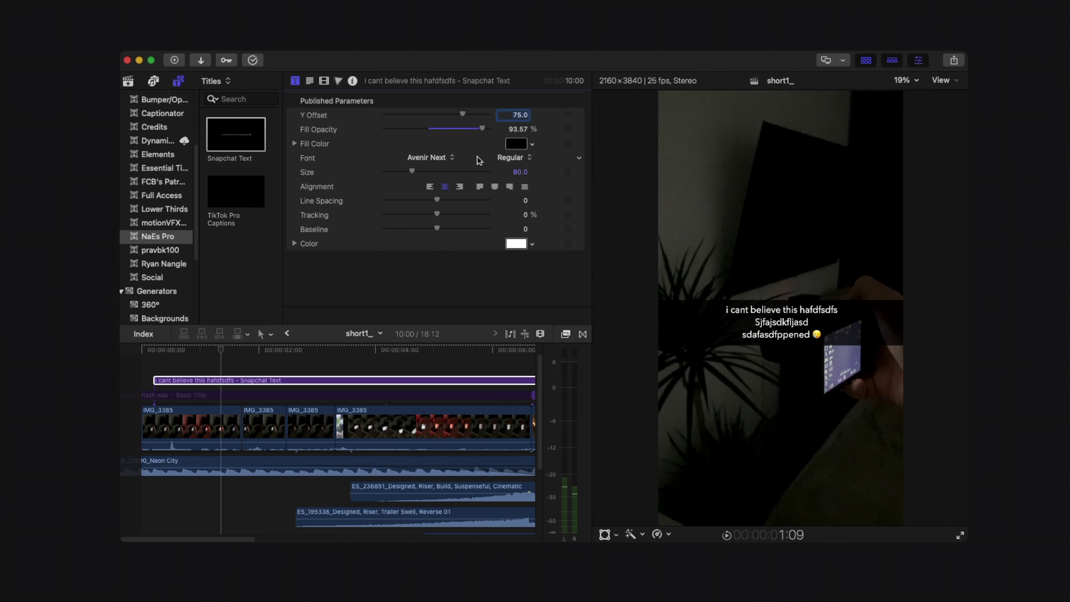
{"action": "left_click", "coordinate": [521, 158]}
{"action": "left_click", "coordinate": [521, 251]}
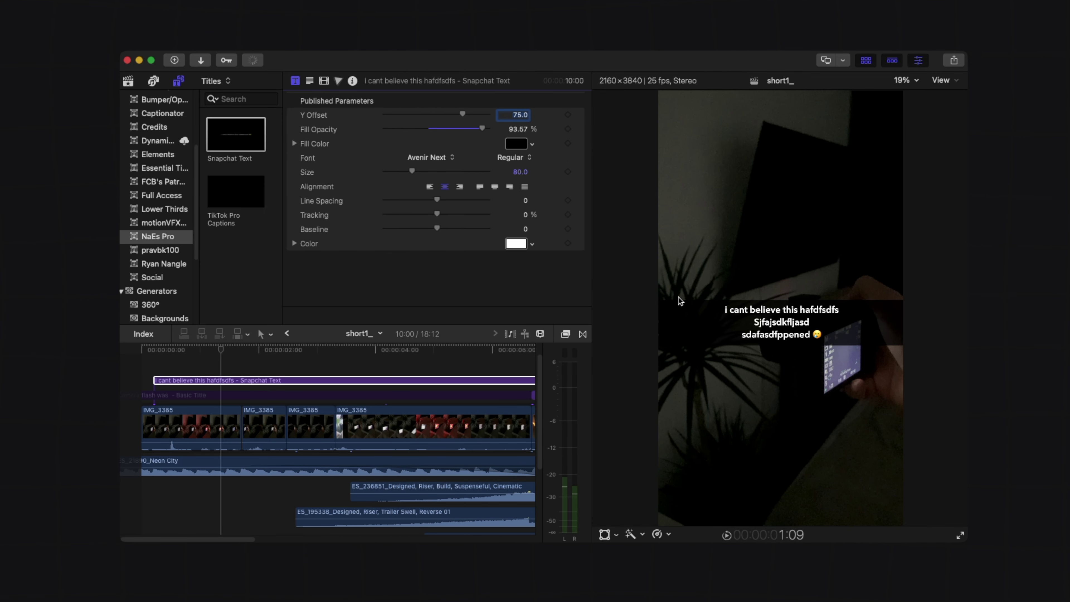